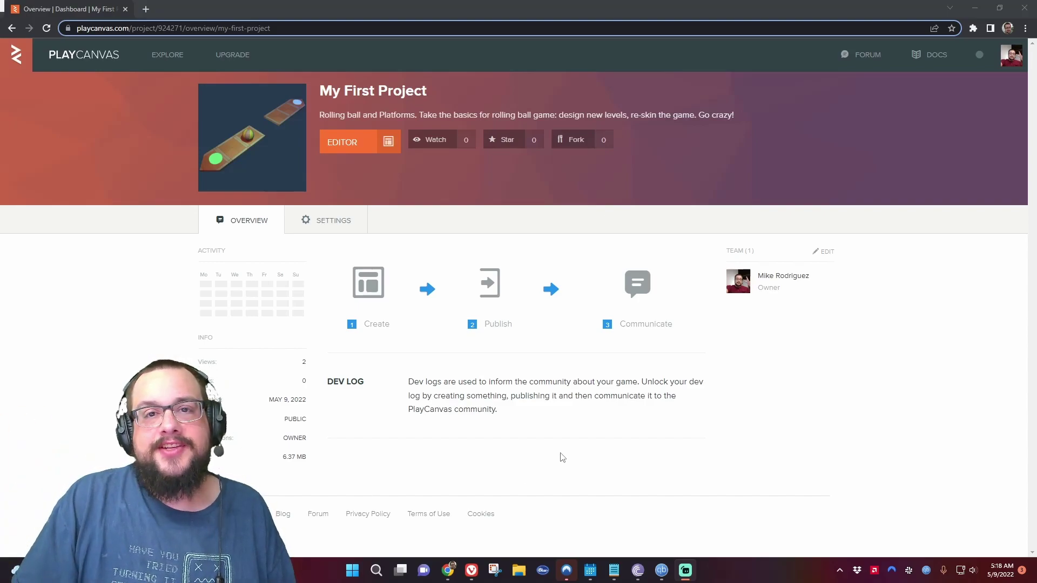
Step: Open My First Project in the editor and load Main Scene
{"action": "left_click", "coordinate": [340, 144]}
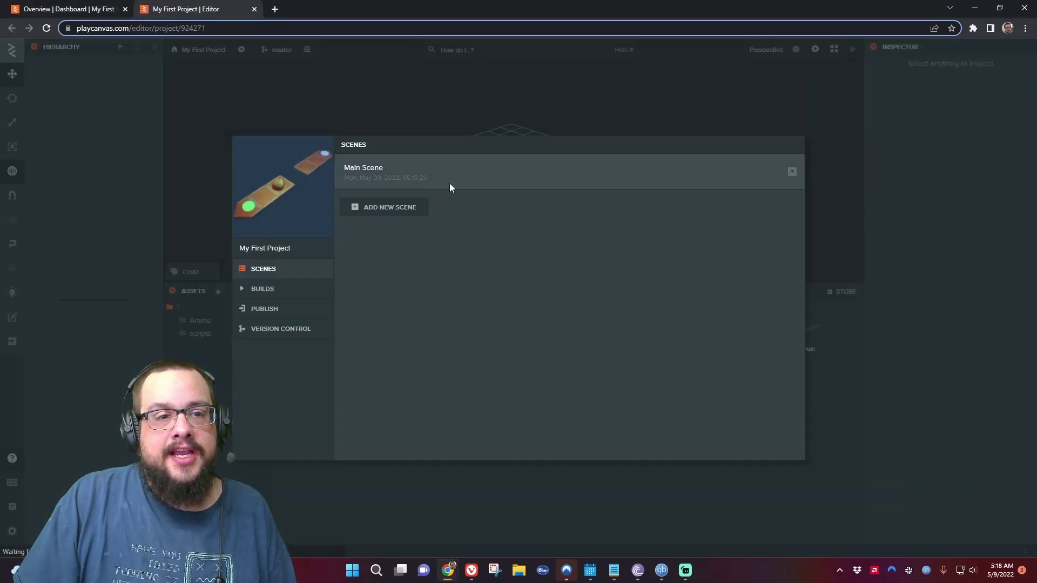
{"action": "left_click", "coordinate": [451, 187]}
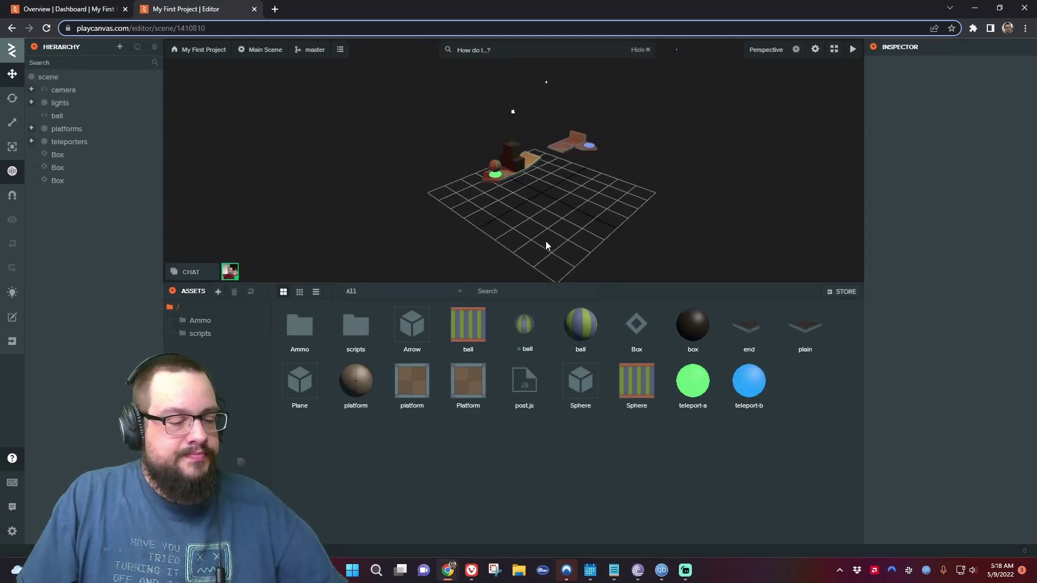
{"action": "left_click_drag", "start_coordinate": [566, 213], "coordinate": [568, 178]}
{"action": "scroll", "coordinate": [569, 181], "scroll_direction": "up", "scroll_amount": 10}
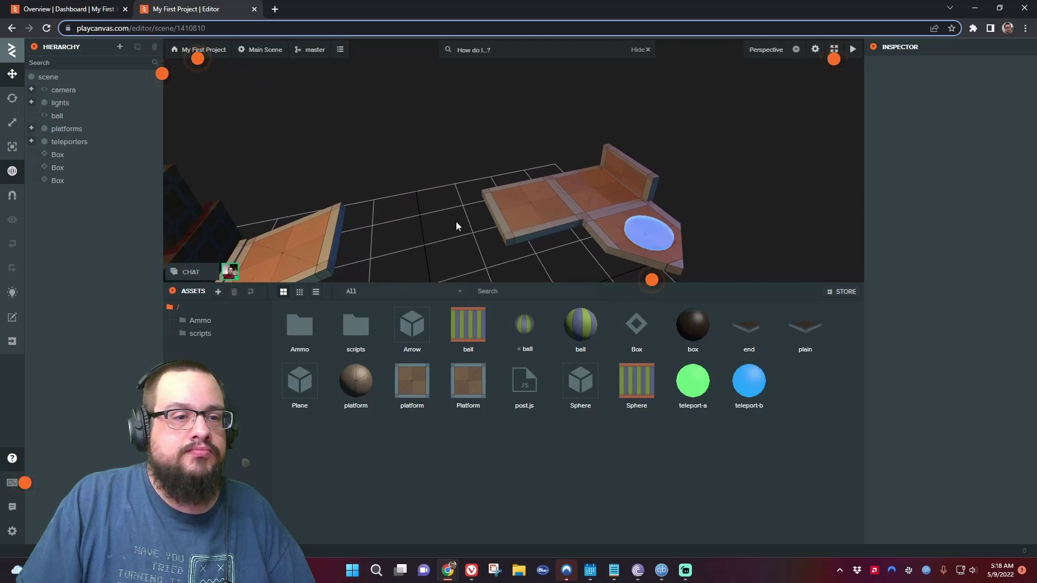
{"action": "right_click", "coordinate": [425, 433]}
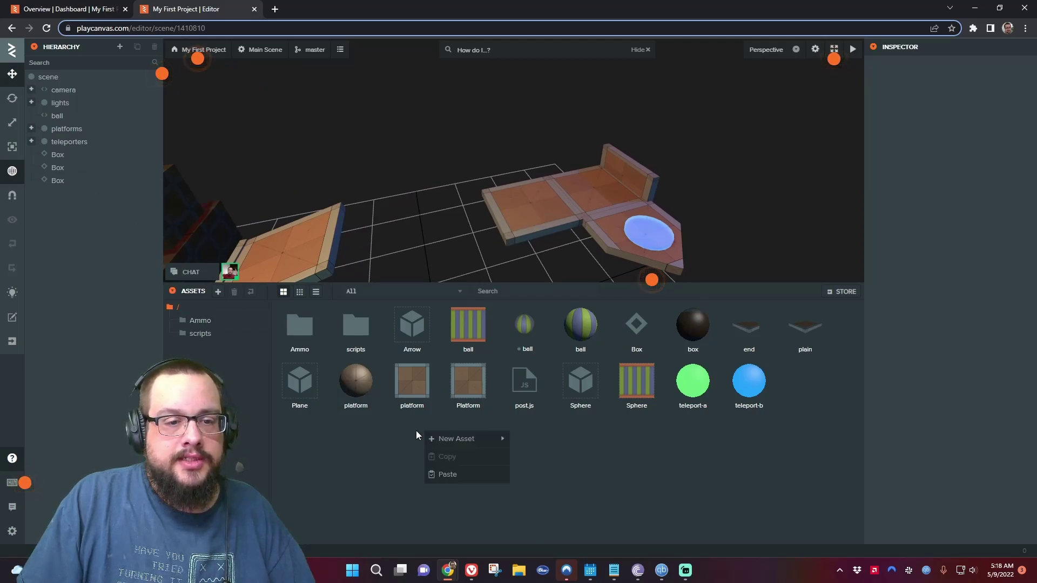
{"action": "left_click", "coordinate": [446, 447]}
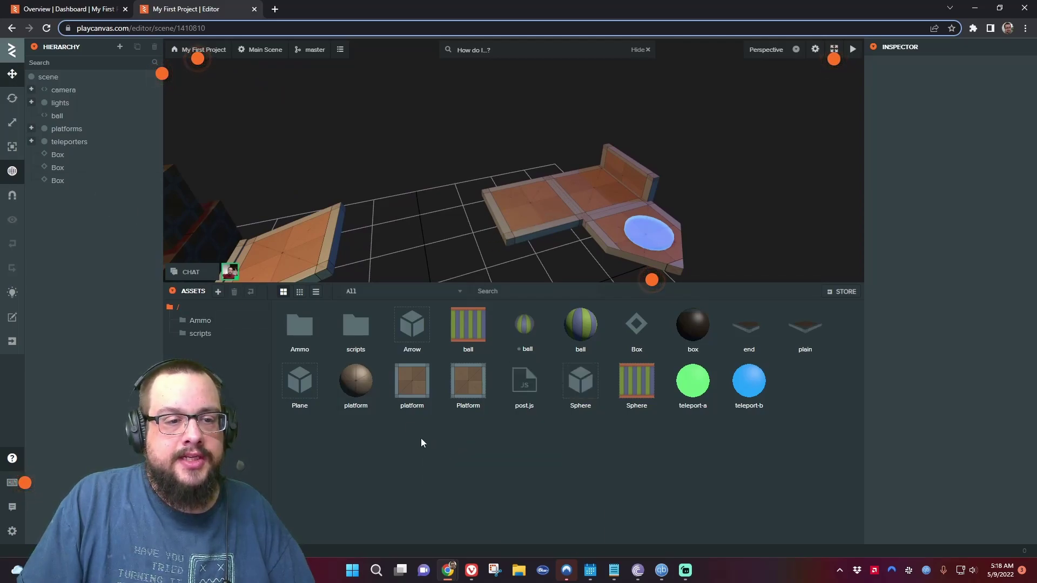
{"action": "right_click", "coordinate": [421, 440]}
{"action": "mouse_move", "coordinate": [442, 449]}
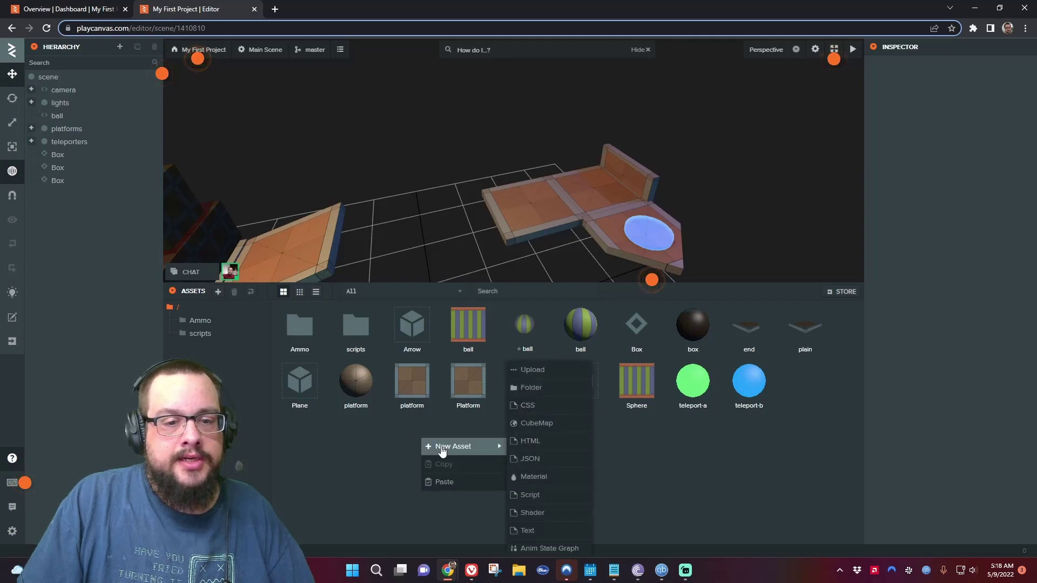
{"action": "left_click", "coordinate": [115, 65]}
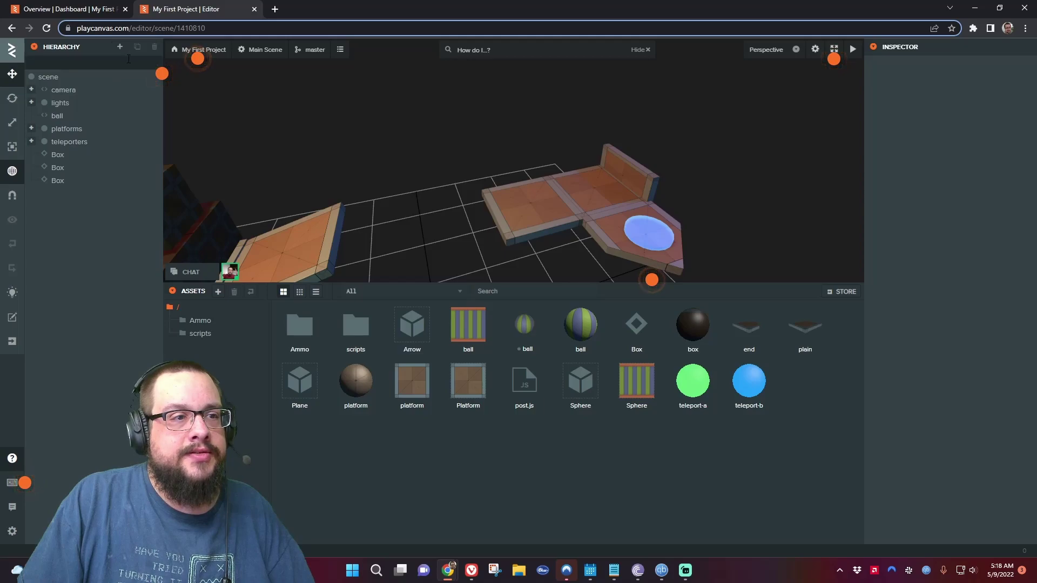
Step: Add a cylinder primitive to the scene and raise it to about 2.45 on the Y axis
{"action": "left_click", "coordinate": [120, 47]}
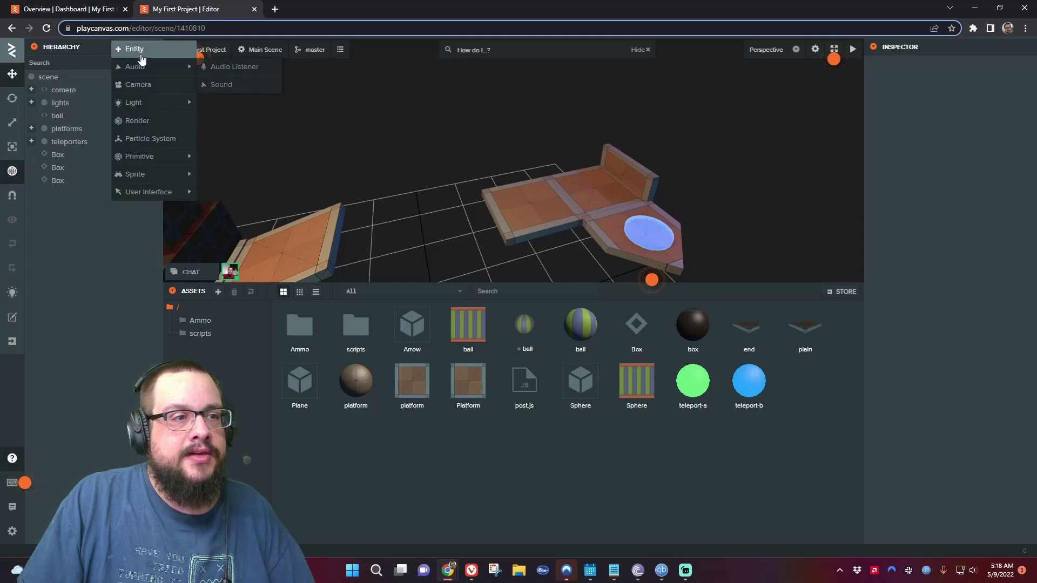
{"action": "mouse_move", "coordinate": [171, 162]}
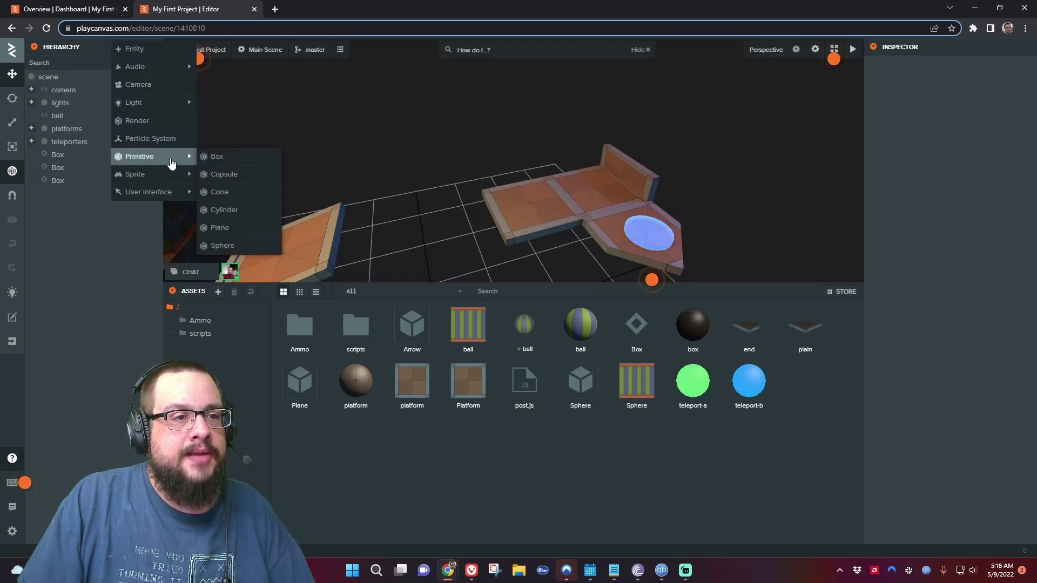
{"action": "left_click", "coordinate": [252, 211]}
{"action": "key", "text": "f"}
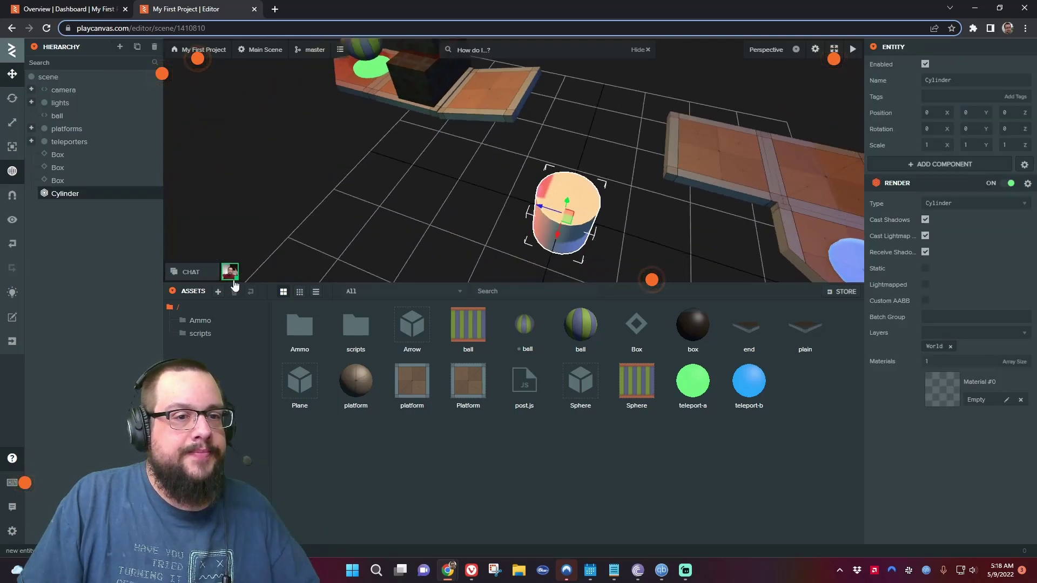
{"action": "left_click_drag", "start_coordinate": [354, 268], "coordinate": [350, 212]}
{"action": "scroll", "coordinate": [349, 214], "scroll_direction": "down", "scroll_amount": 5}
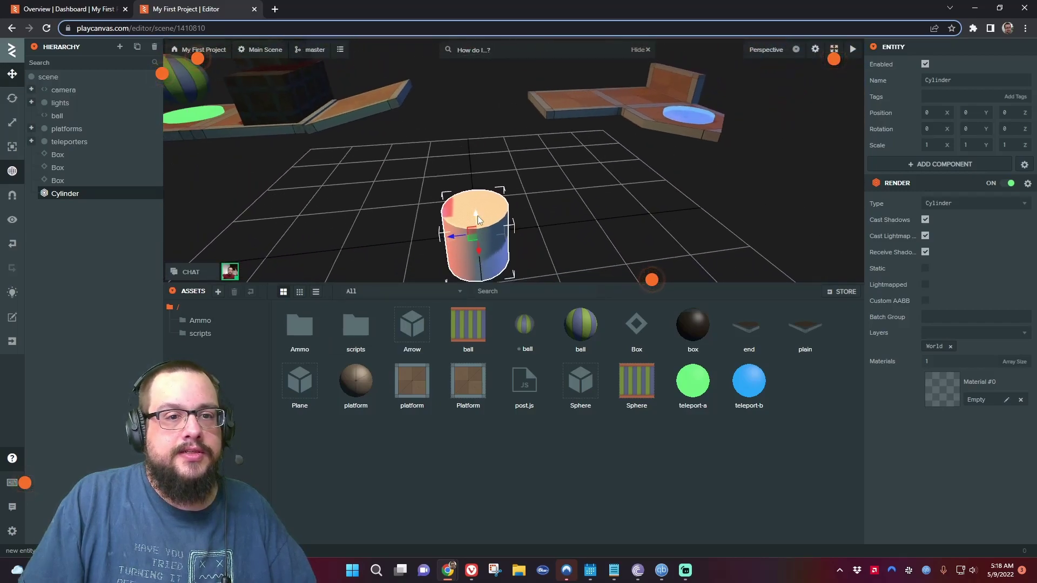
{"action": "left_click_drag", "start_coordinate": [477, 216], "coordinate": [477, 60]}
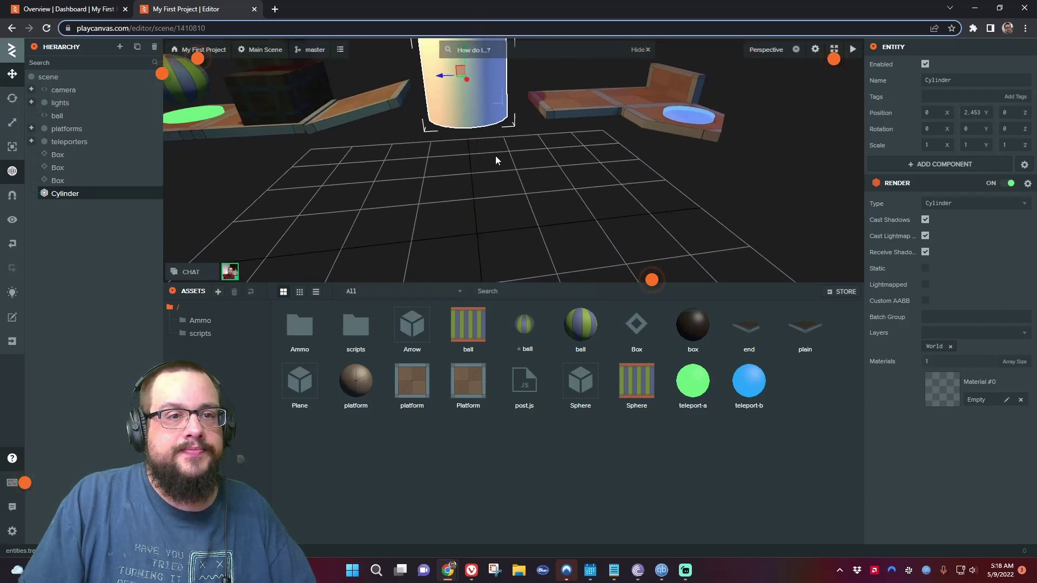
Step: Scale the cylinder to 0.3 on X, about 0.094 on Y and 0.3 on Z to form a small disc
{"action": "key", "text": "f"}
{"action": "mouse_move", "coordinate": [501, 179]}
{"action": "left_mouse_down"}
{"action": "mouse_move", "coordinate": [387, 162]}
{"action": "mouse_move", "coordinate": [497, 194]}
{"action": "left_mouse_up"}
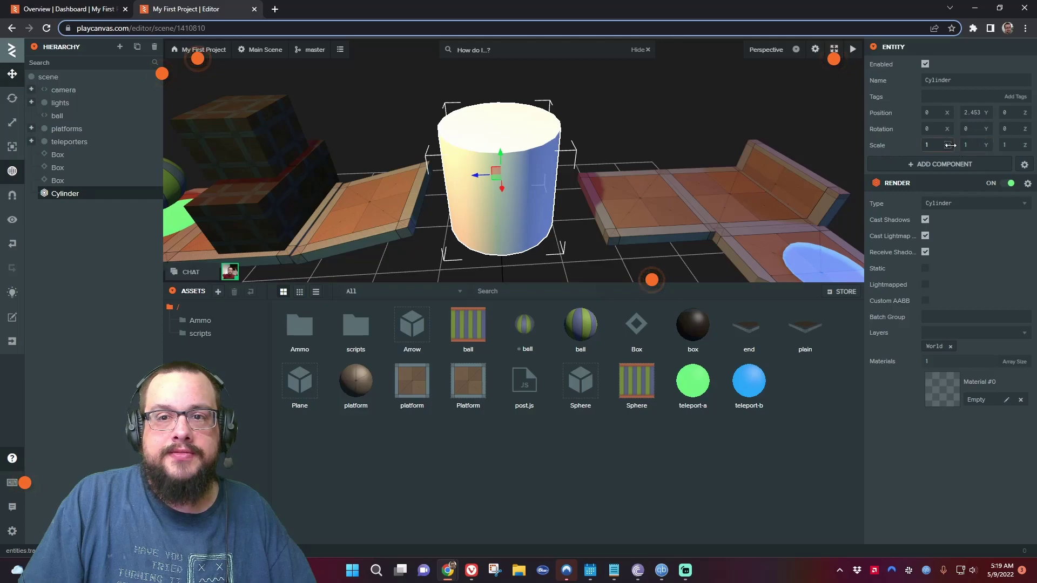
{"action": "left_click_drag", "start_coordinate": [951, 144], "coordinate": [925, 144]}
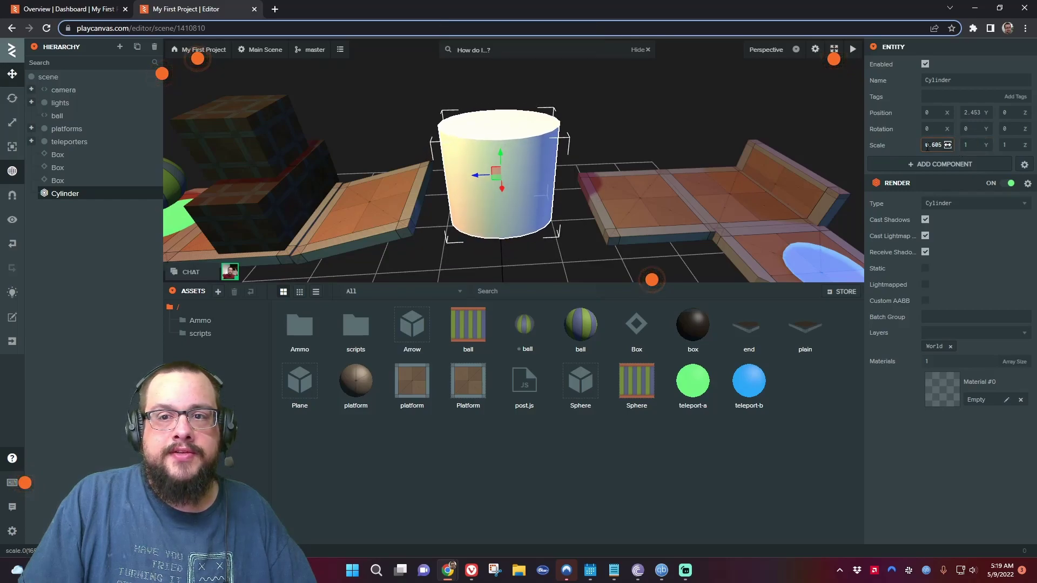
{"action": "type", "text": "0.3"}
{"action": "left_click", "coordinate": [986, 145]}
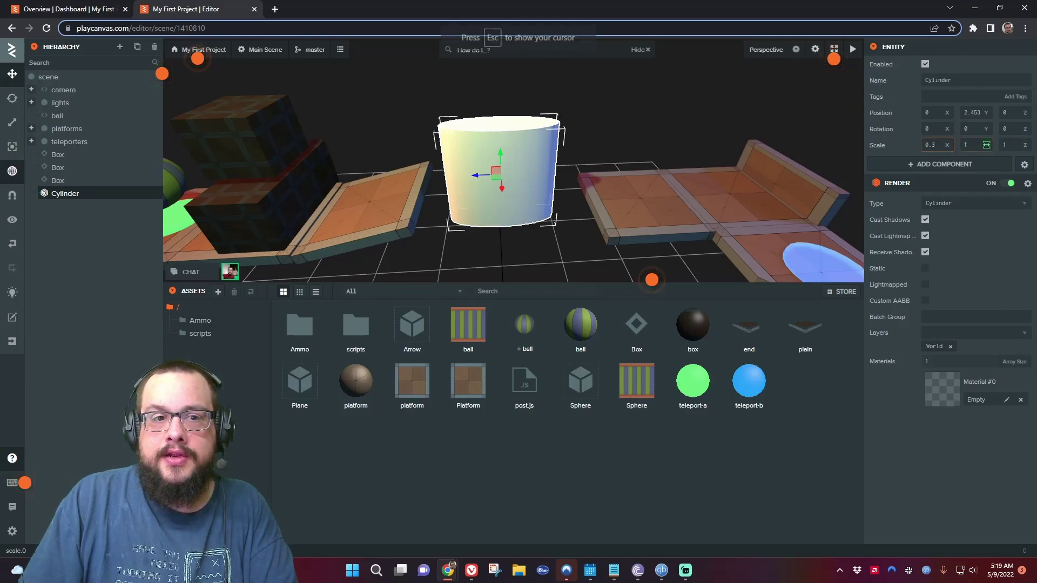
{"action": "left_click_drag", "start_coordinate": [986, 145], "coordinate": [974, 145]}
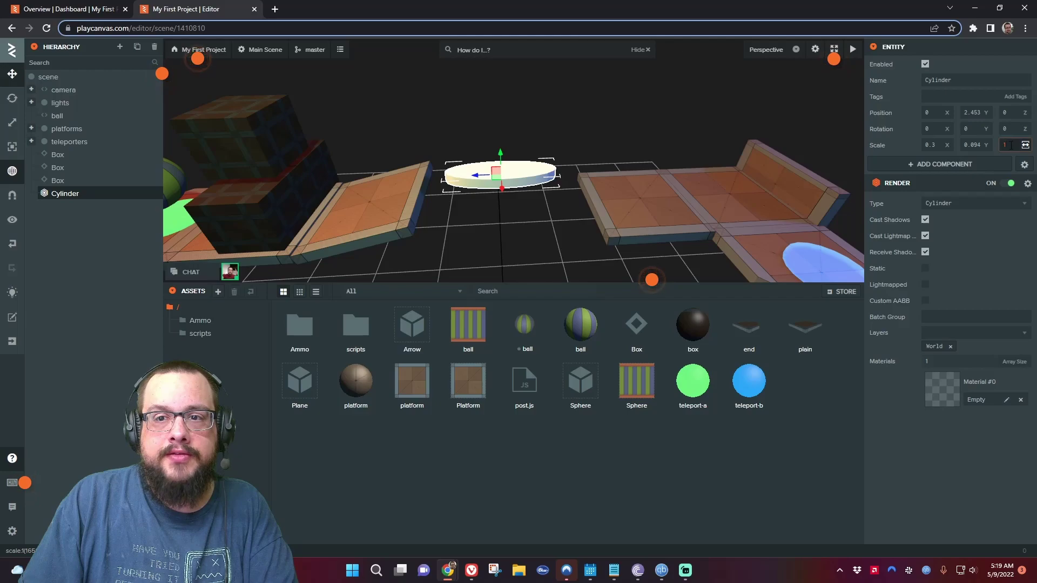
{"action": "type", "text": ".3"}
{"action": "key", "text": "Return"}
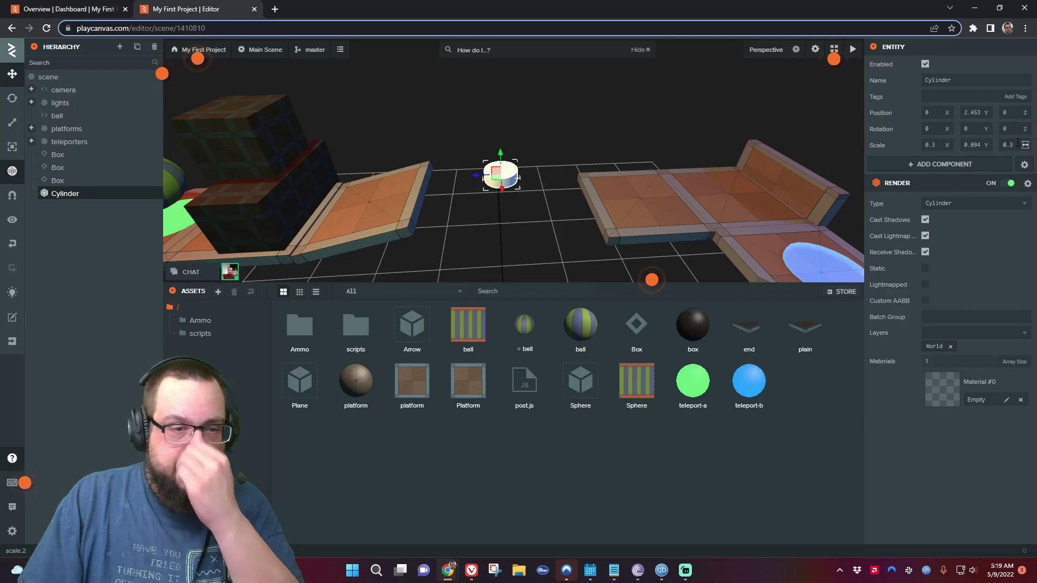
Step: Thin the disc by reducing its Y scale to about 0.057
{"action": "key", "text": "f"}
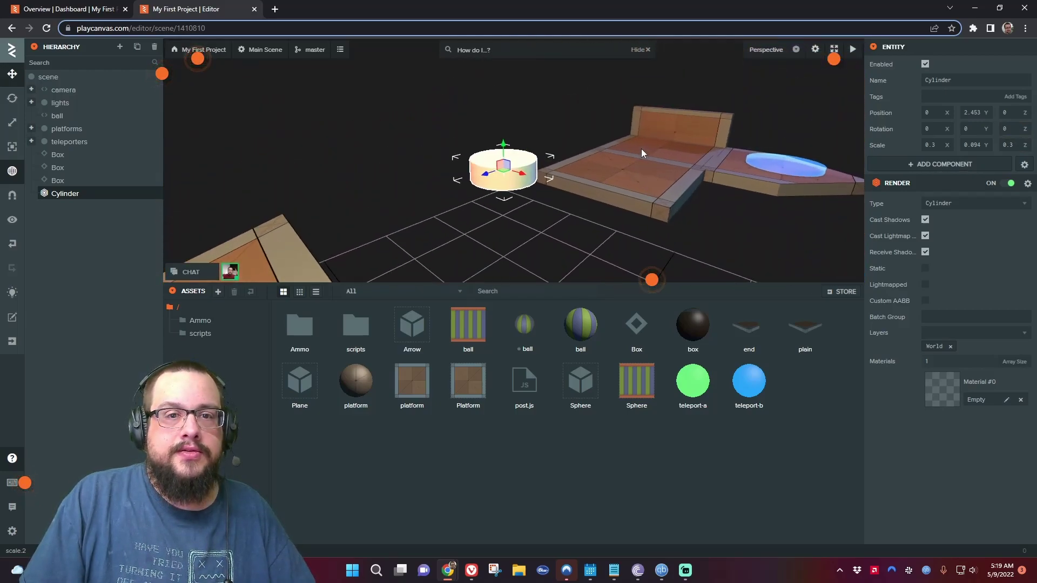
{"action": "left_click_drag", "start_coordinate": [618, 160], "coordinate": [532, 164]}
{"action": "scroll", "coordinate": [531, 164], "scroll_direction": "down", "scroll_amount": 3}
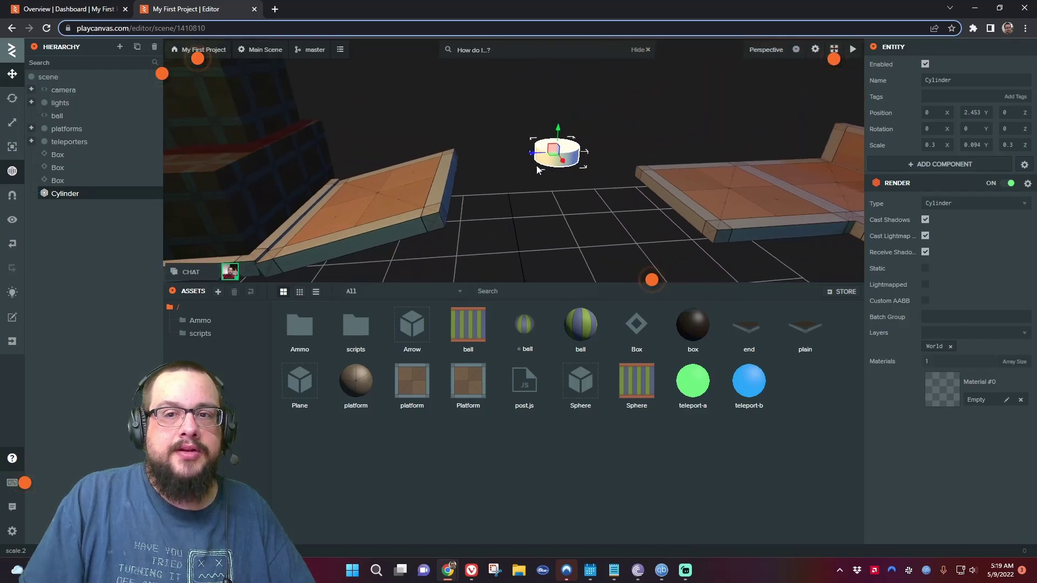
{"action": "left_click_drag", "start_coordinate": [982, 145], "coordinate": [639, 146]}
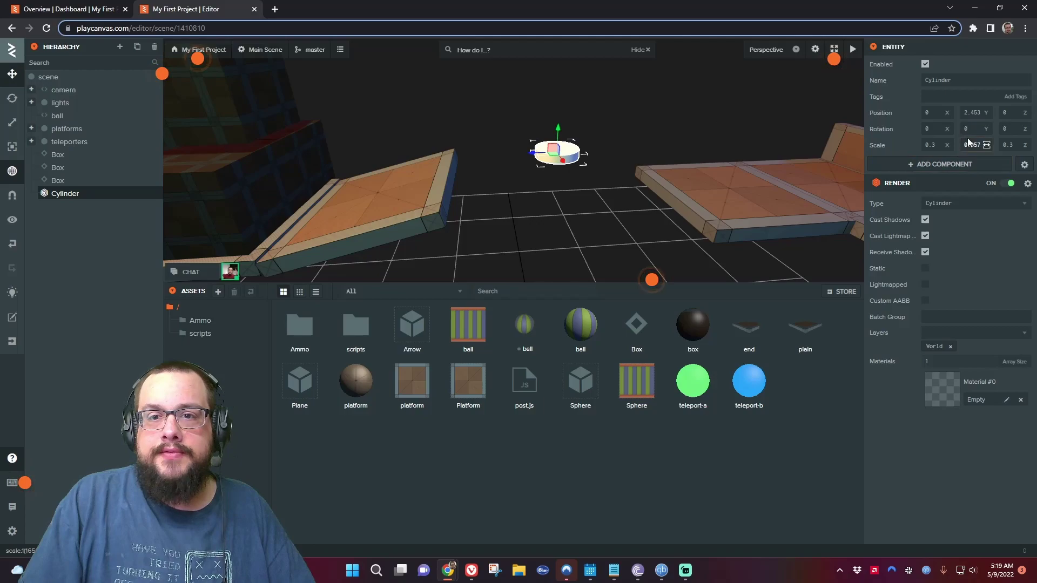
Step: Stand the disc upright by setting its rotation to 0 on X, 0 on Y and 90 on Z
{"action": "left_click_drag", "start_coordinate": [986, 129], "coordinate": [948, 128]}
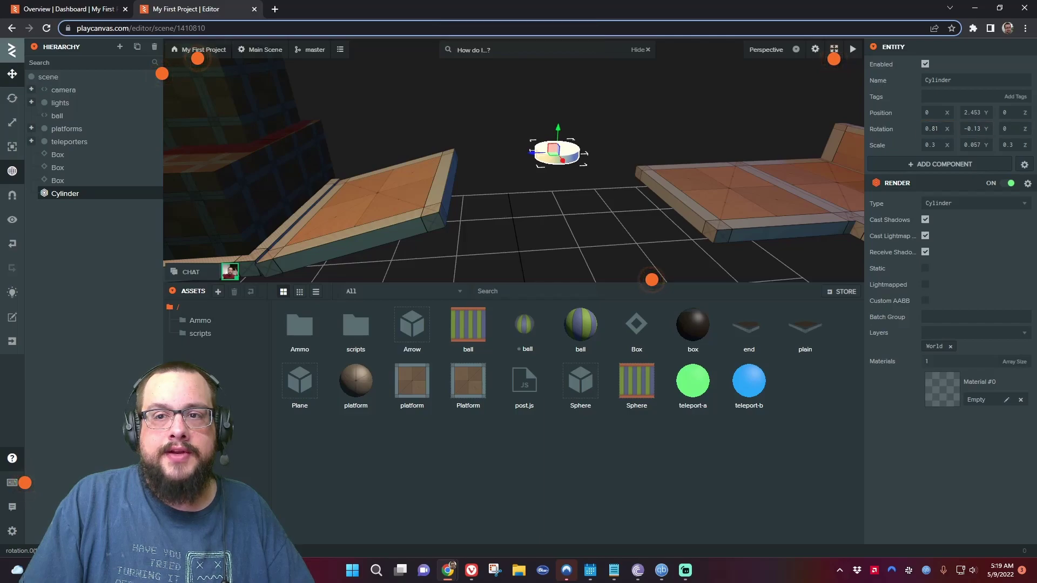
{"action": "left_click_drag", "start_coordinate": [1020, 130], "coordinate": [1012, 131]}
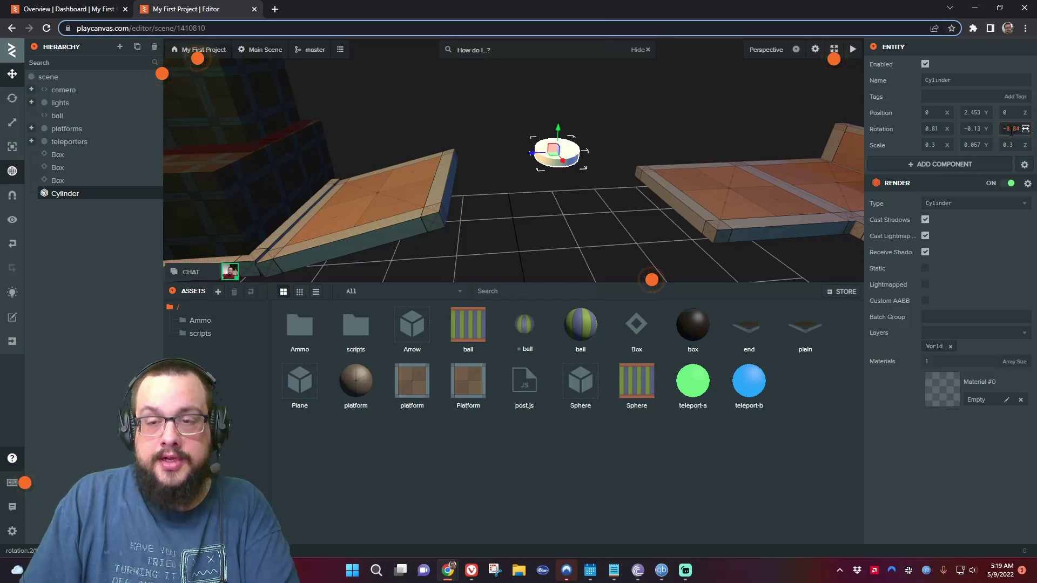
{"action": "left_click", "coordinate": [972, 128]}
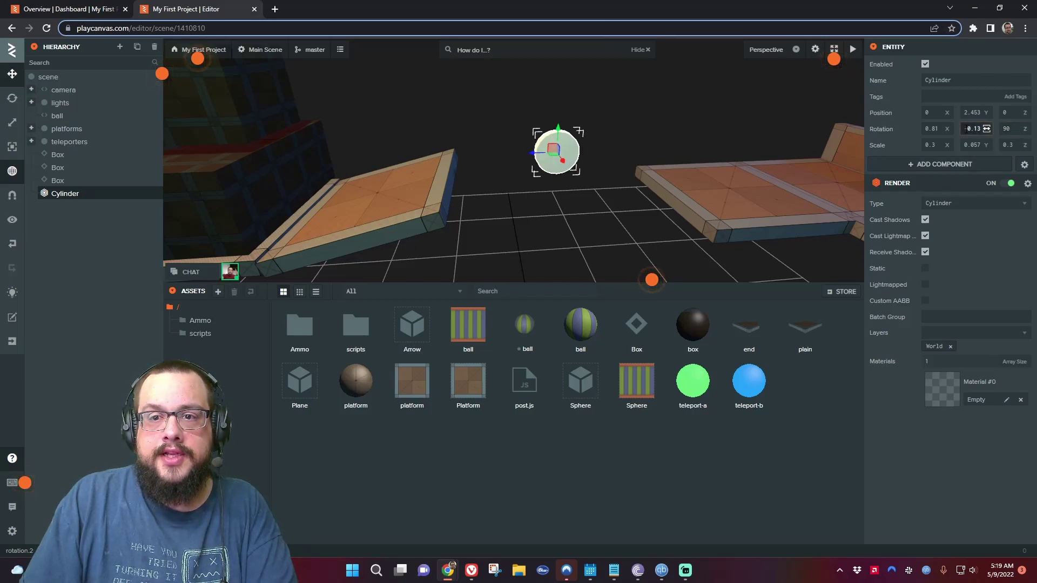
{"action": "left_click", "coordinate": [952, 130]}
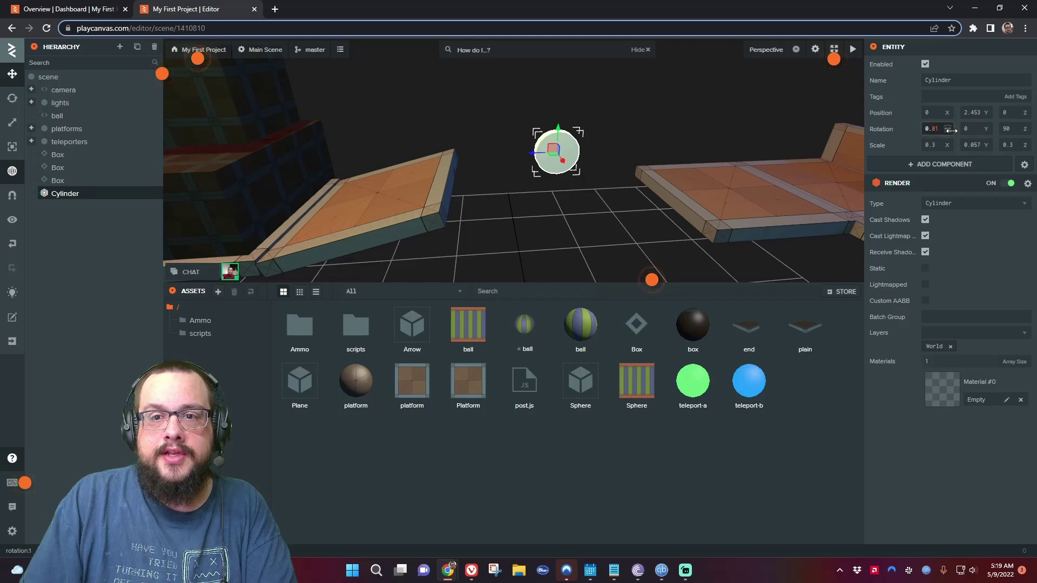
{"action": "left_click", "coordinate": [580, 108]}
{"action": "left_click_drag", "start_coordinate": [599, 194], "coordinate": [562, 198]}
{"action": "left_click", "coordinate": [592, 173]}
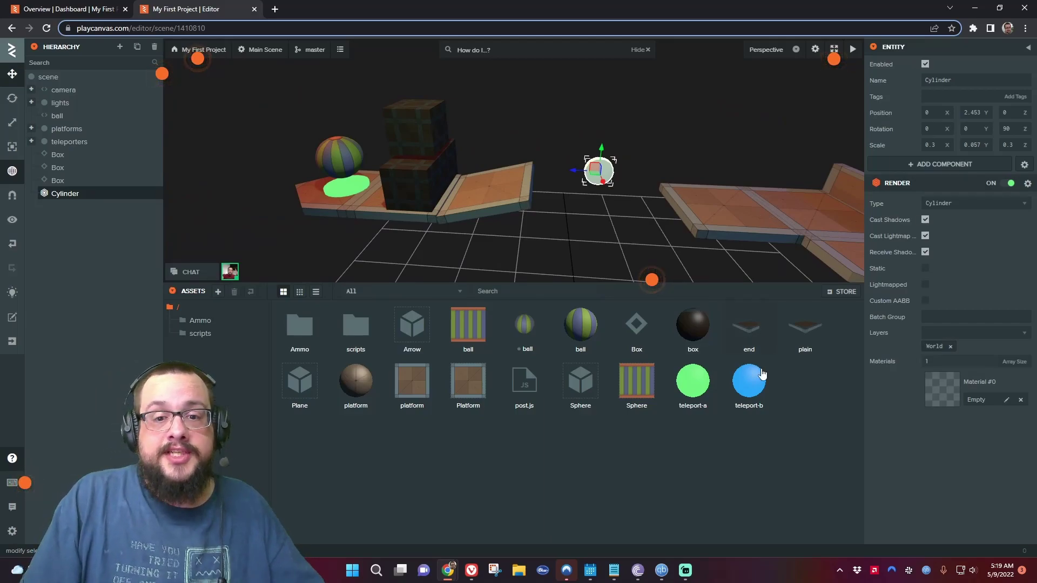
Step: Create a new material asset and name it matcoin
{"action": "right_click", "coordinate": [732, 453]}
{"action": "mouse_move", "coordinate": [740, 457]}
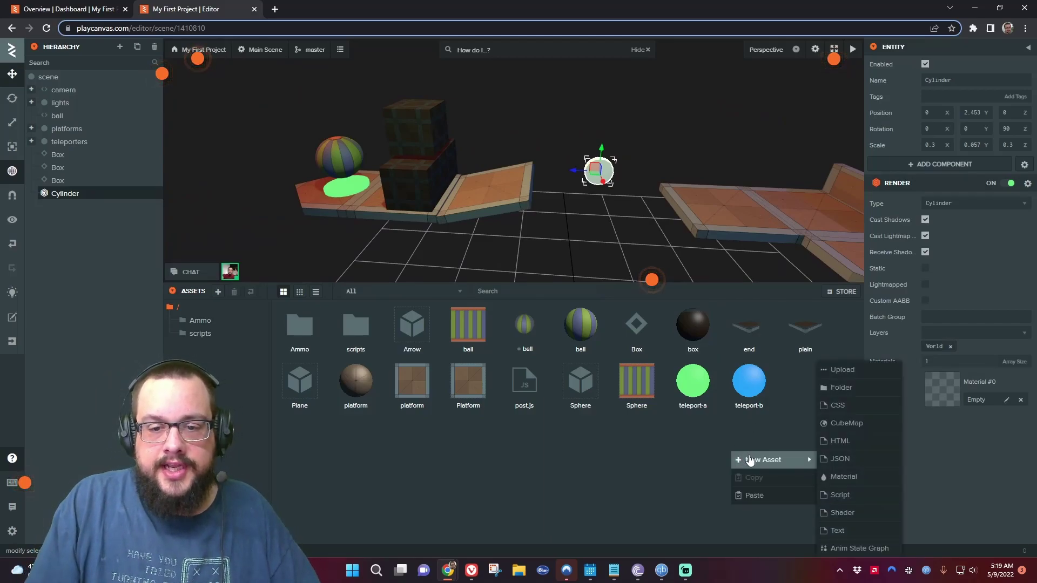
{"action": "left_click", "coordinate": [844, 480]}
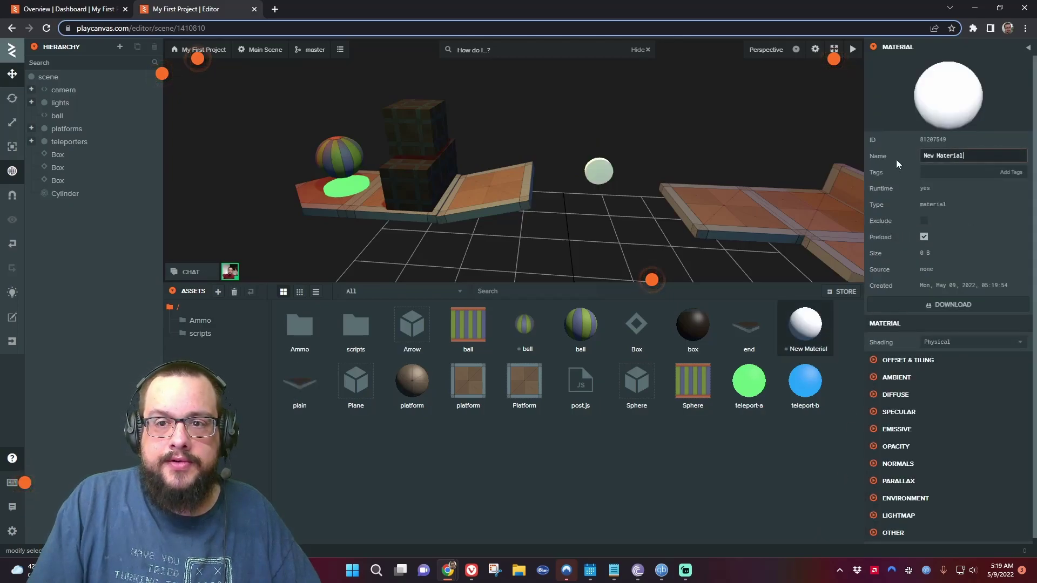
{"action": "left_click", "coordinate": [896, 160]}
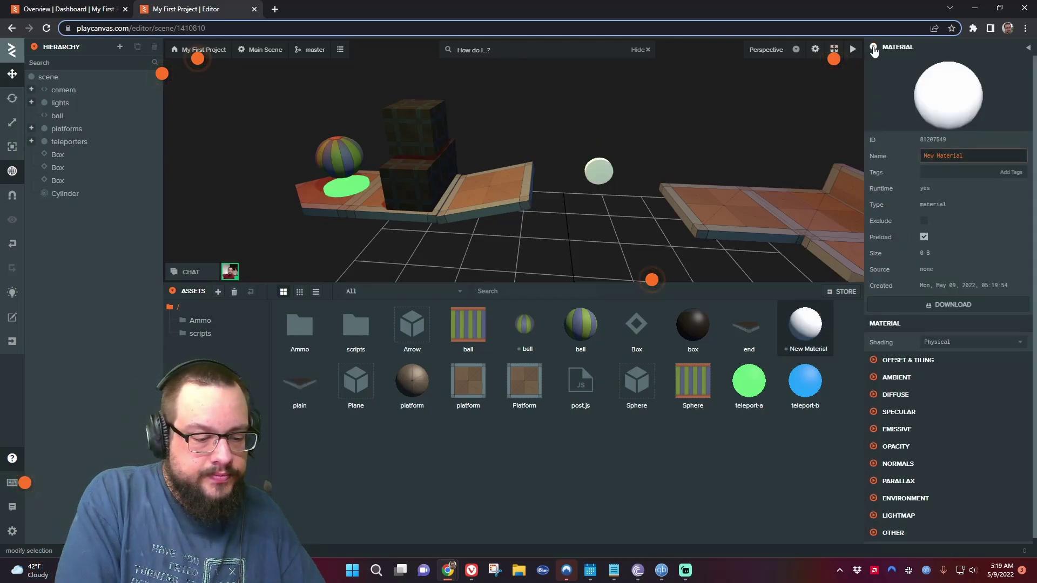
{"action": "type", "text": "matcoin"}
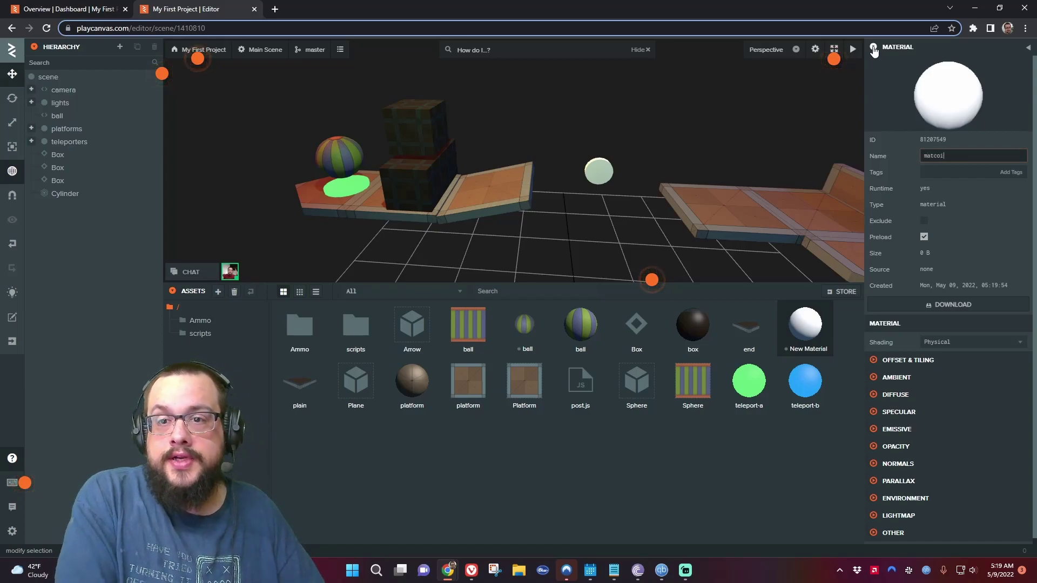
{"action": "key", "text": "Return"}
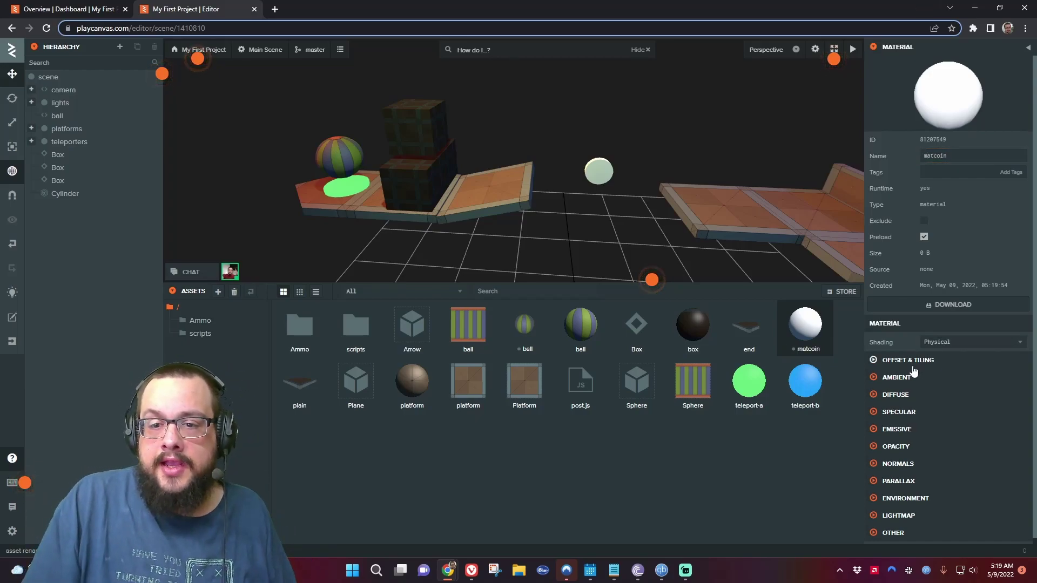
Step: Set the matcoin material's diffuse color to yellow E3D900
{"action": "left_click", "coordinate": [876, 395]}
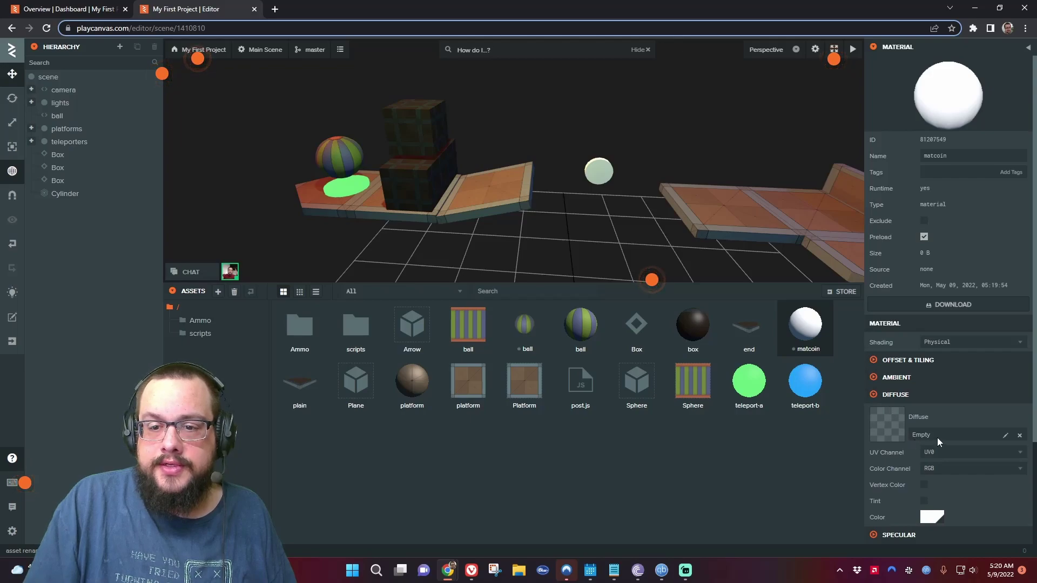
{"action": "left_click", "coordinate": [928, 519]}
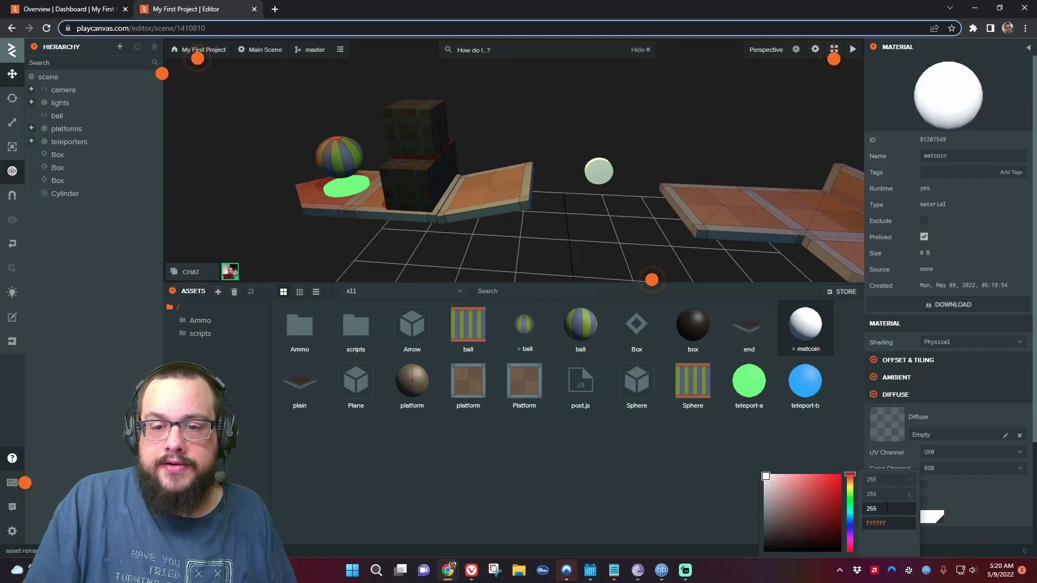
{"action": "left_click", "coordinate": [850, 490]}
{"action": "mouse_move", "coordinate": [850, 490]}
{"action": "left_mouse_down"}
{"action": "mouse_move", "coordinate": [869, 490]}
{"action": "mouse_move", "coordinate": [840, 476]}
{"action": "mouse_move", "coordinate": [866, 482]}
{"action": "left_mouse_up"}
{"action": "left_click", "coordinate": [866, 492]}
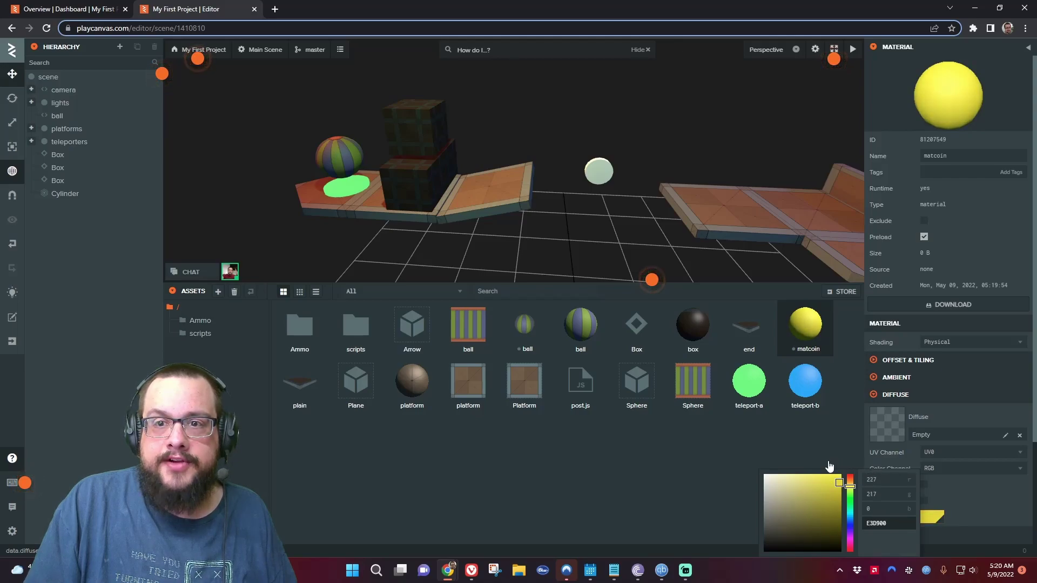
{"action": "left_click", "coordinate": [839, 439]}
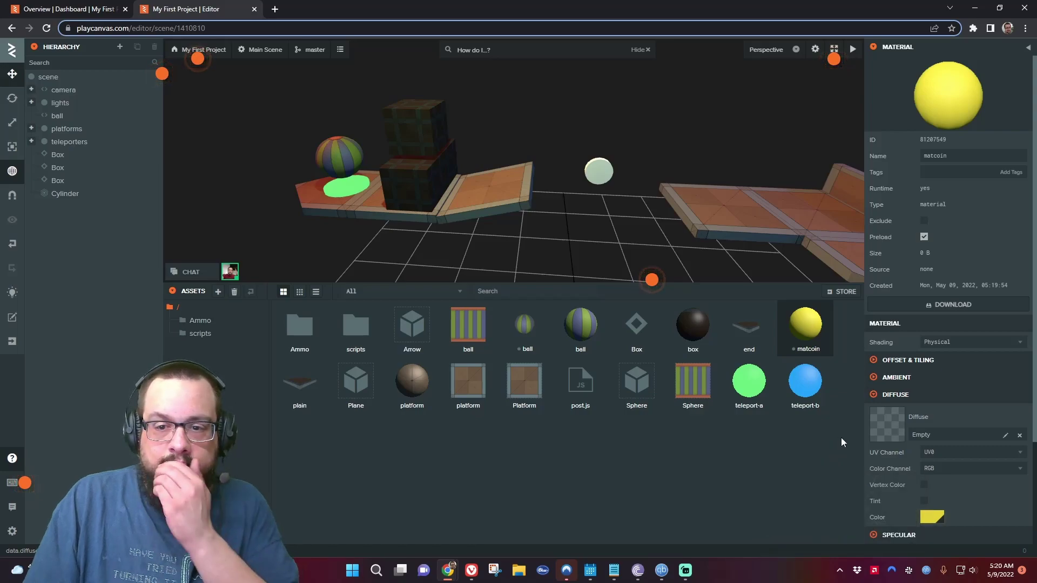
{"action": "scroll", "coordinate": [945, 429], "scroll_direction": "down", "scroll_amount": 3}
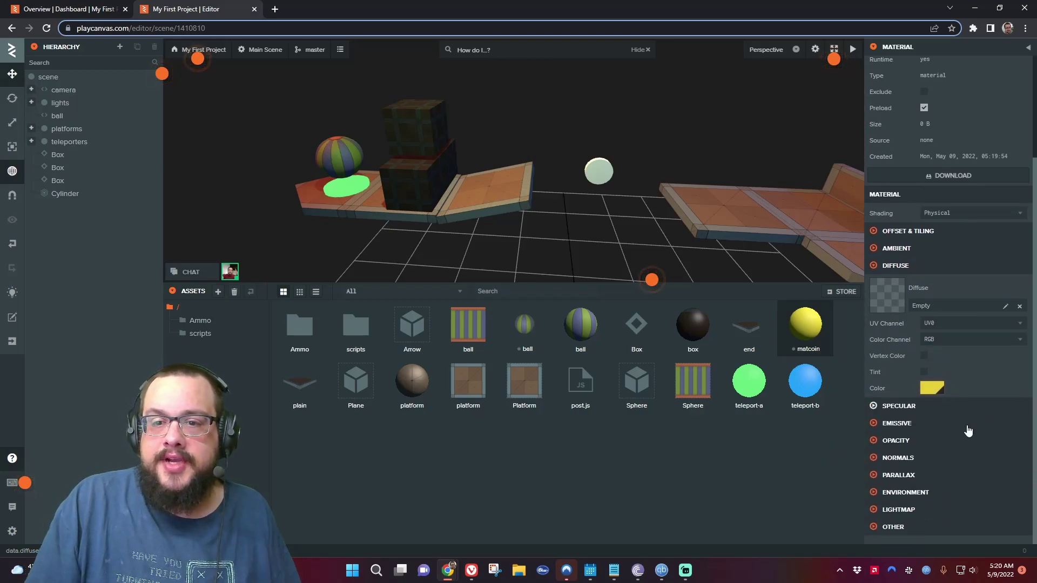
Step: Enable Use Metalness in the matcoin material's specular settings
{"action": "scroll", "coordinate": [940, 421], "scroll_direction": "up", "scroll_amount": 3}
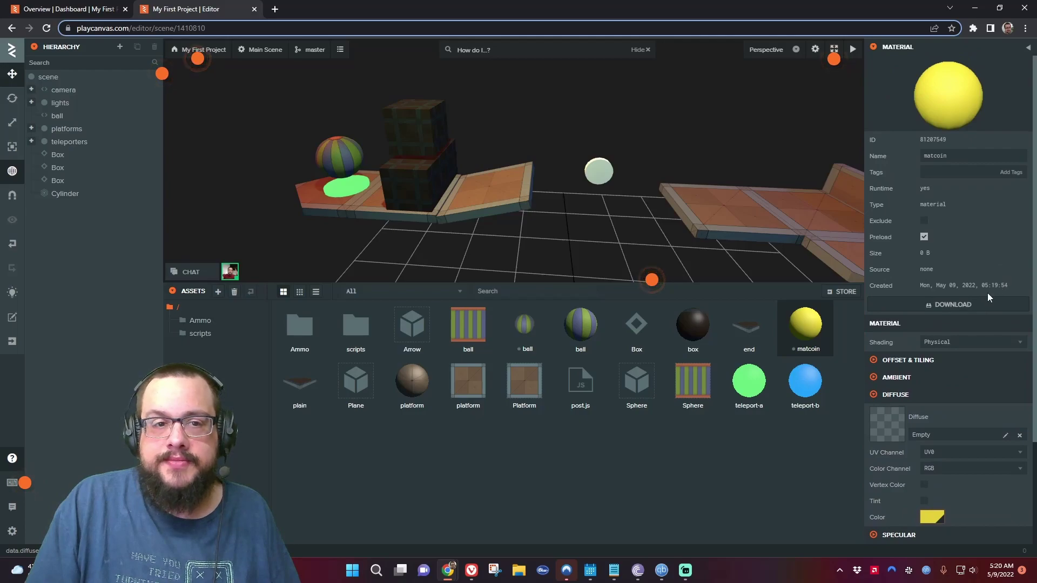
{"action": "scroll", "coordinate": [987, 293], "scroll_direction": "down", "scroll_amount": 3}
{"action": "left_click", "coordinate": [890, 409]}
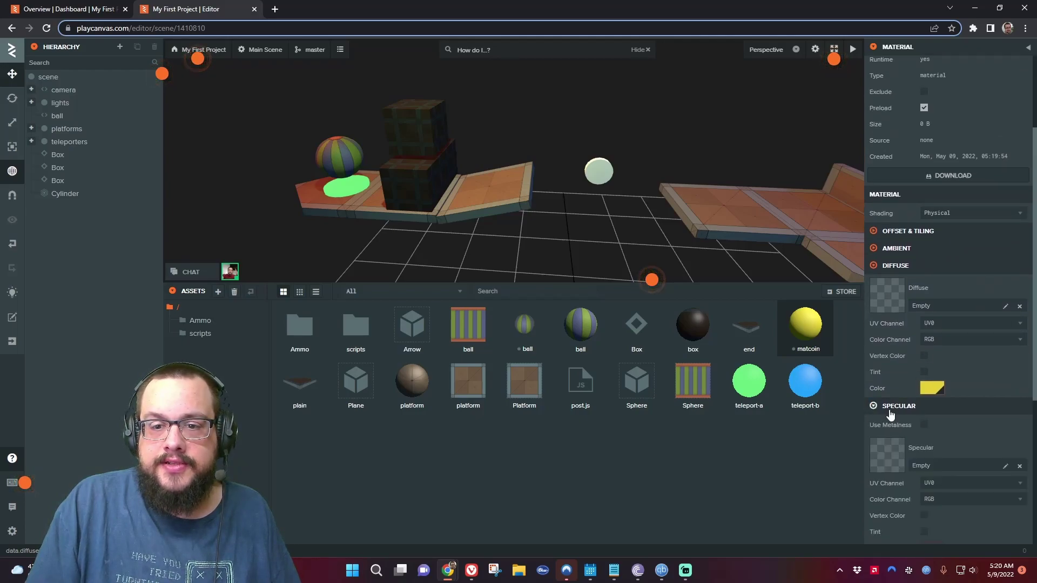
{"action": "scroll", "coordinate": [951, 440], "scroll_direction": "down", "scroll_amount": 3}
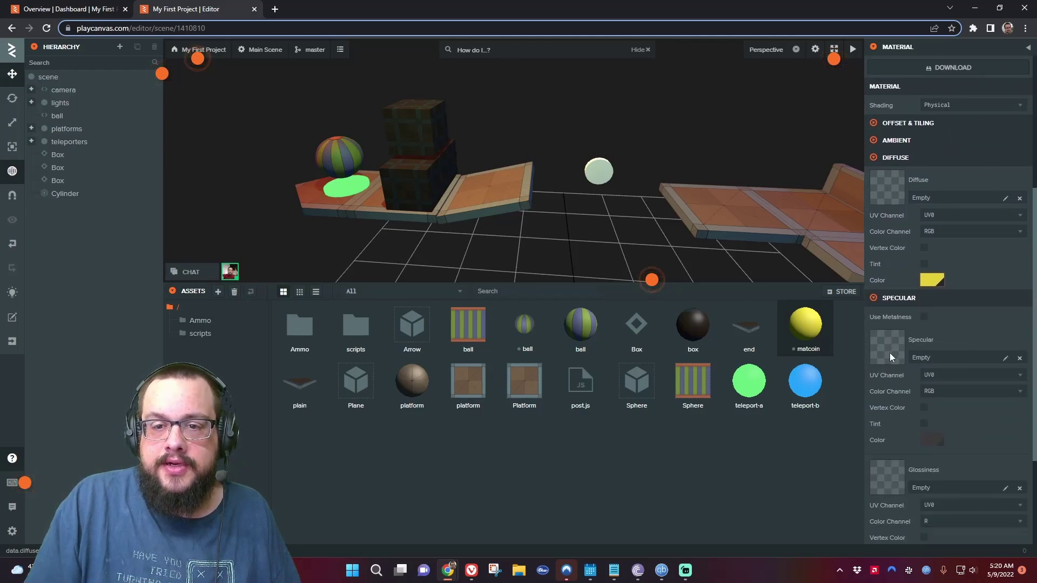
{"action": "left_click", "coordinate": [925, 318]}
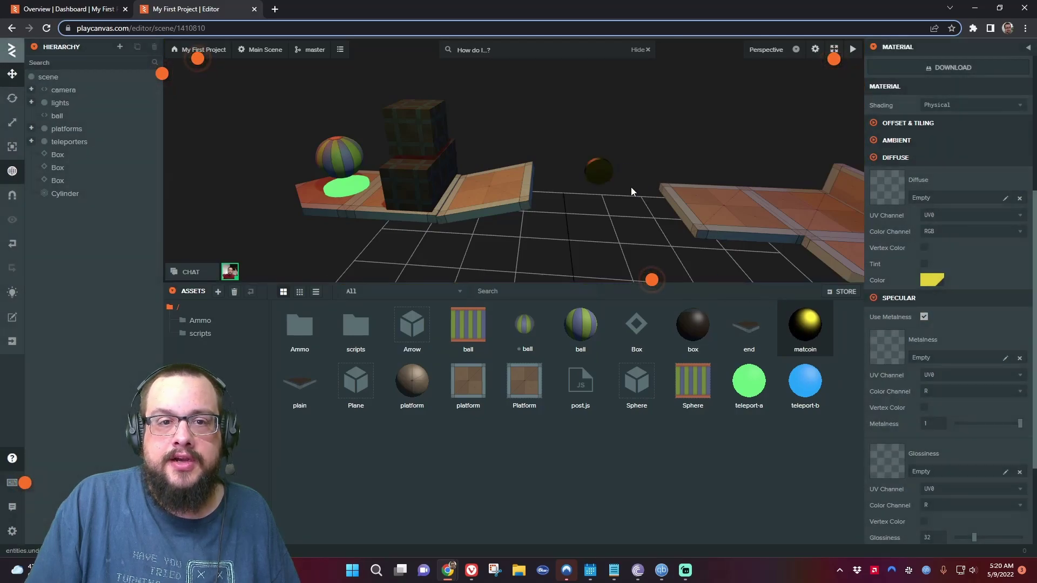
Step: Set the matcoin material's metalness to about 0.456 and its glossiness to 100, checking the coin up close
{"action": "scroll", "coordinate": [631, 187], "scroll_direction": "up", "scroll_amount": 3}
{"action": "scroll", "coordinate": [640, 183], "scroll_direction": "up", "scroll_amount": 3}
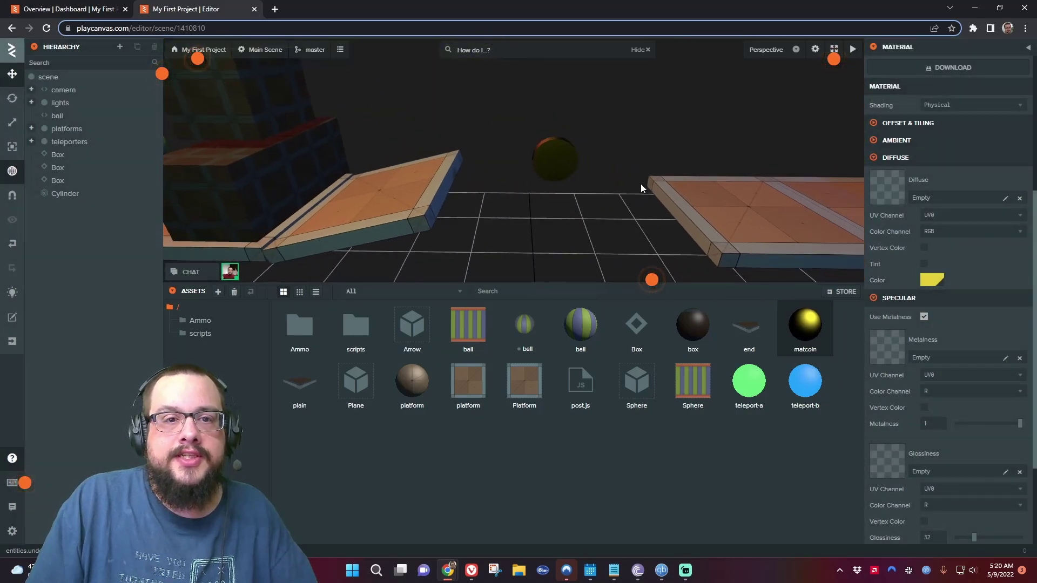
{"action": "left_click_drag", "start_coordinate": [641, 183], "coordinate": [567, 184]}
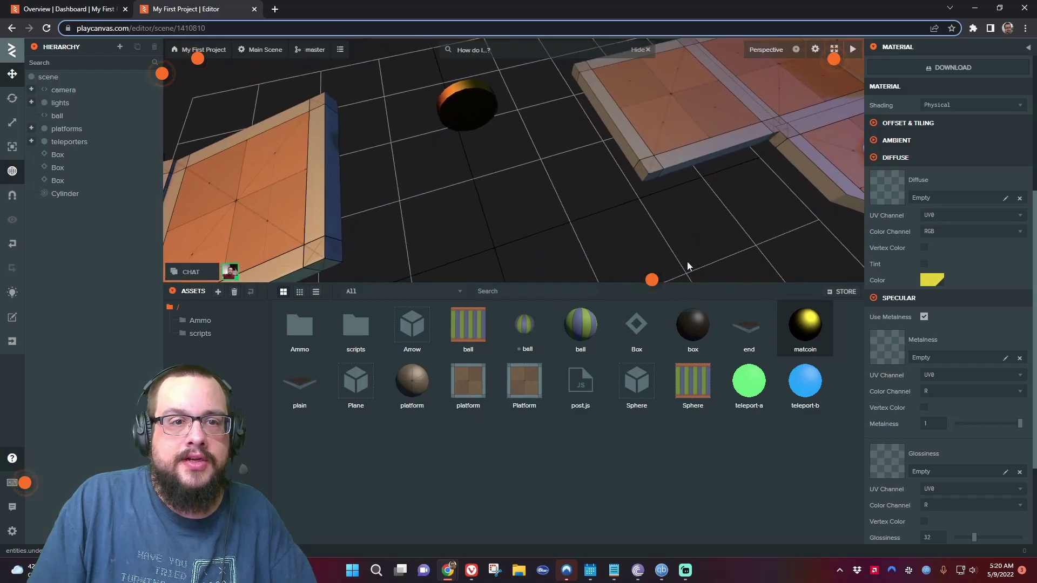
{"action": "scroll", "coordinate": [567, 184], "scroll_direction": "down", "scroll_amount": 5}
{"action": "scroll", "coordinate": [798, 117], "scroll_direction": "up", "scroll_amount": 3}
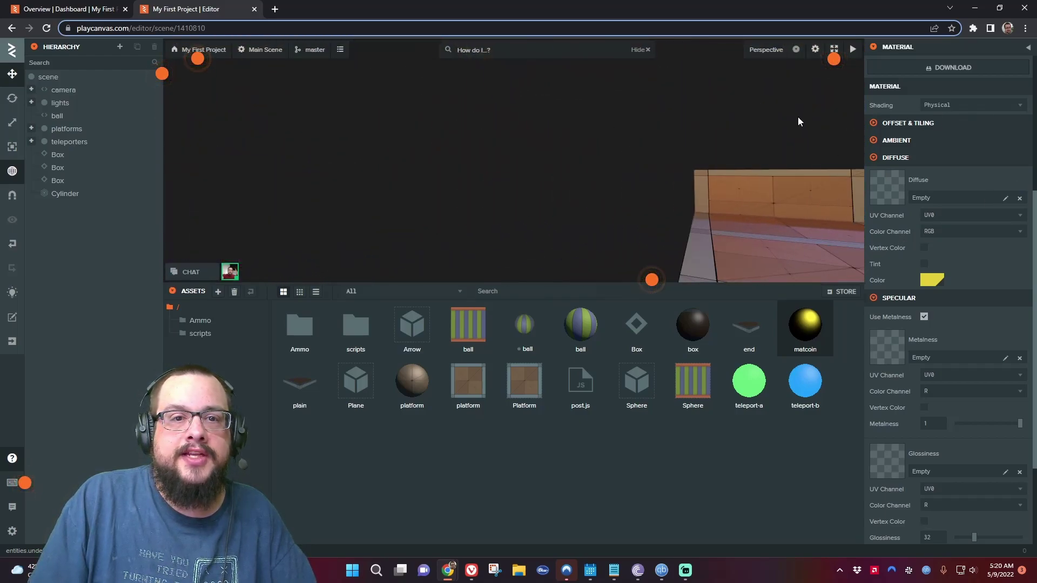
{"action": "left_click_drag", "start_coordinate": [799, 117], "coordinate": [715, 161]}
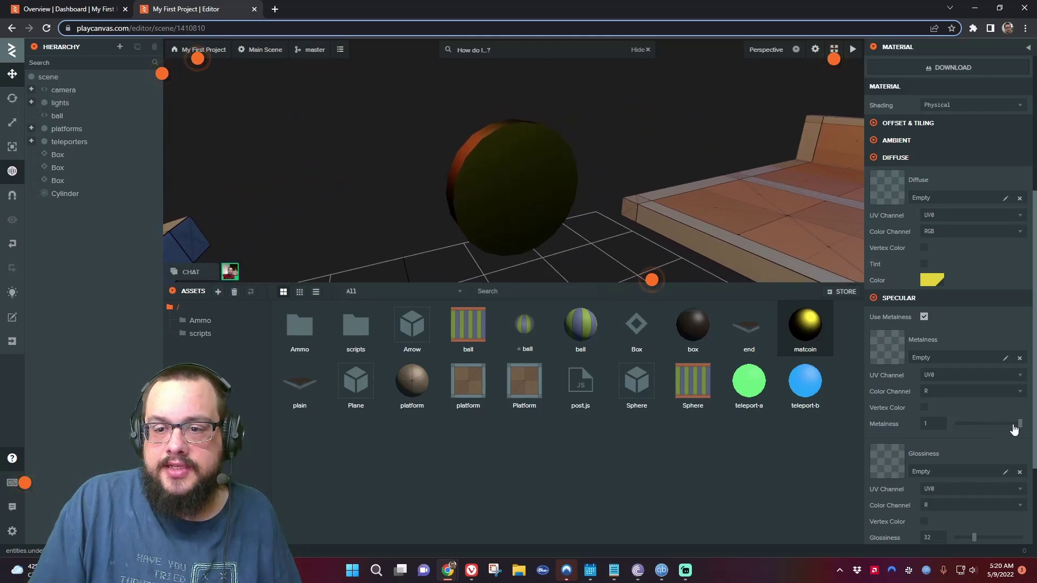
{"action": "mouse_move", "coordinate": [1014, 425]}
{"action": "left_mouse_down"}
{"action": "mouse_move", "coordinate": [815, 413]}
{"action": "mouse_move", "coordinate": [999, 406]}
{"action": "mouse_move", "coordinate": [988, 407]}
{"action": "mouse_move", "coordinate": [990, 429]}
{"action": "mouse_move", "coordinate": [1026, 430]}
{"action": "left_mouse_up"}
{"action": "scroll", "coordinate": [983, 418], "scroll_direction": "down", "scroll_amount": 2}
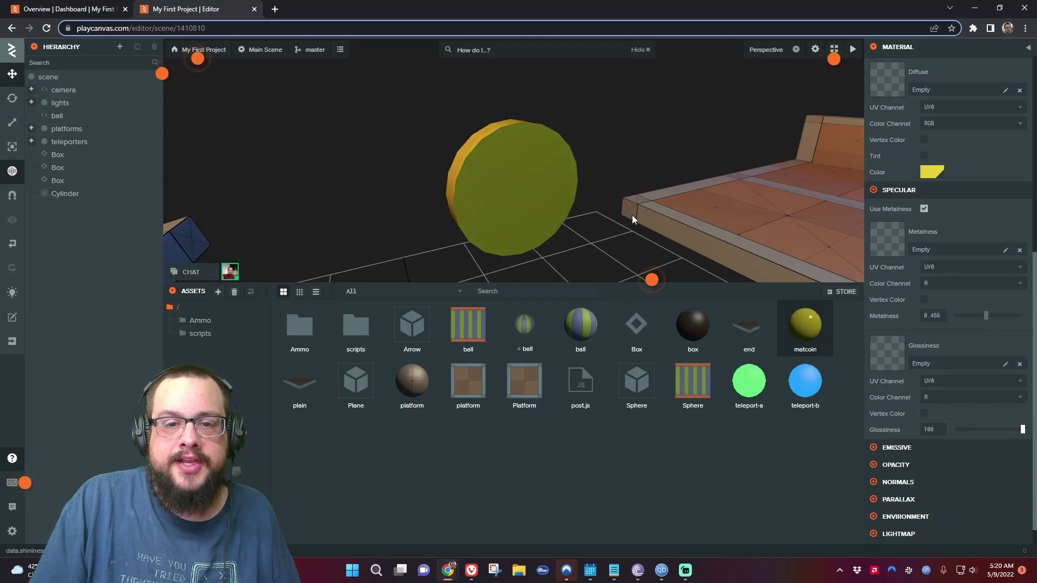
Step: Set the matcoin material's emissive color to bright yellow FFF400
{"action": "left_click", "coordinate": [875, 451]}
{"action": "scroll", "coordinate": [915, 464], "scroll_direction": "down", "scroll_amount": 3}
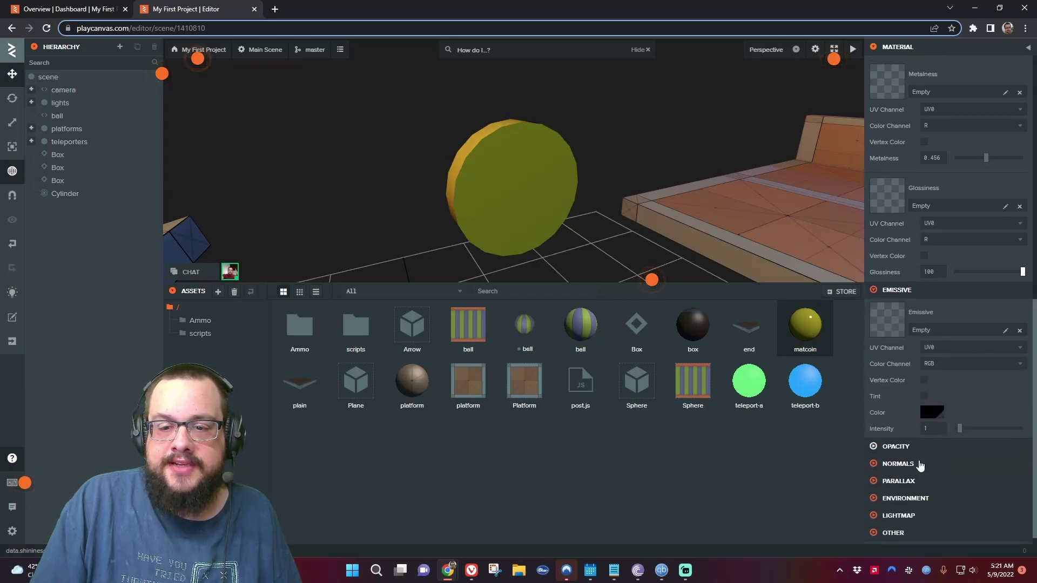
{"action": "left_click", "coordinate": [932, 407]}
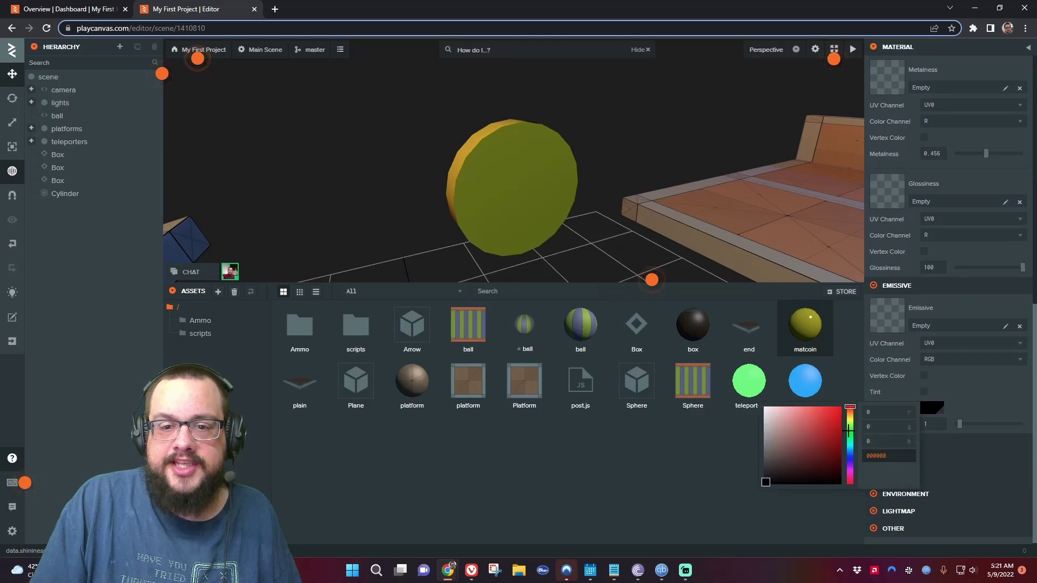
{"action": "left_click_drag", "start_coordinate": [849, 430], "coordinate": [849, 419]}
{"action": "left_click", "coordinate": [837, 414]}
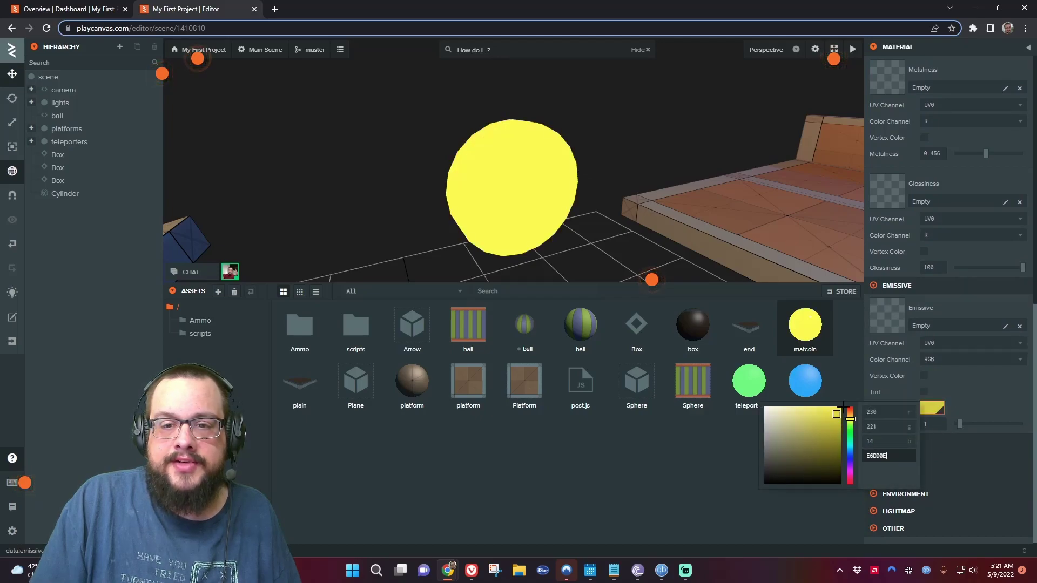
{"action": "left_click", "coordinate": [844, 406]}
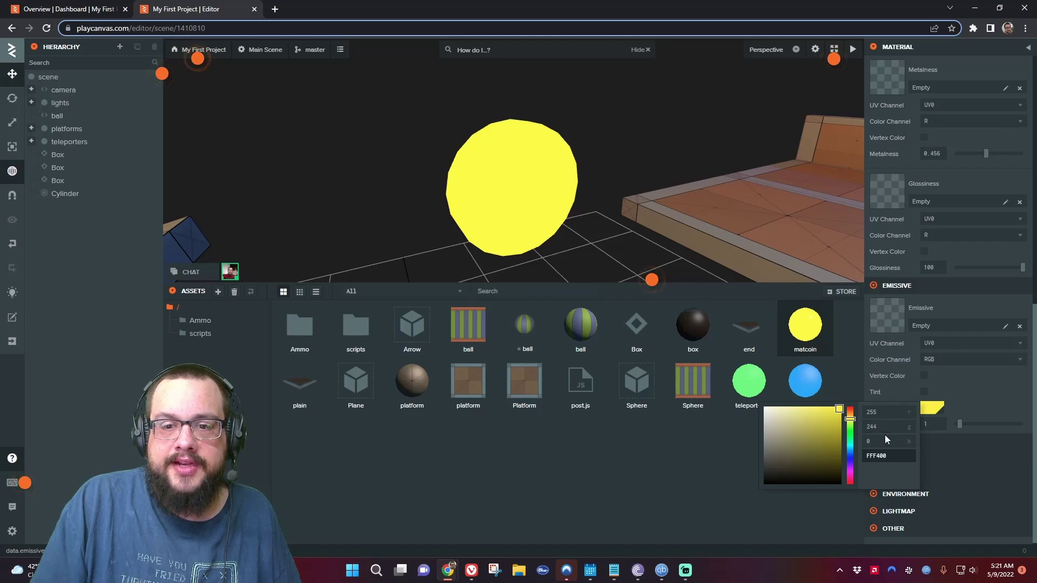
{"action": "left_click", "coordinate": [1001, 407]}
Step: Reduce the matcoin material's emissive intensity to 0.2
{"action": "left_click", "coordinate": [937, 425]}
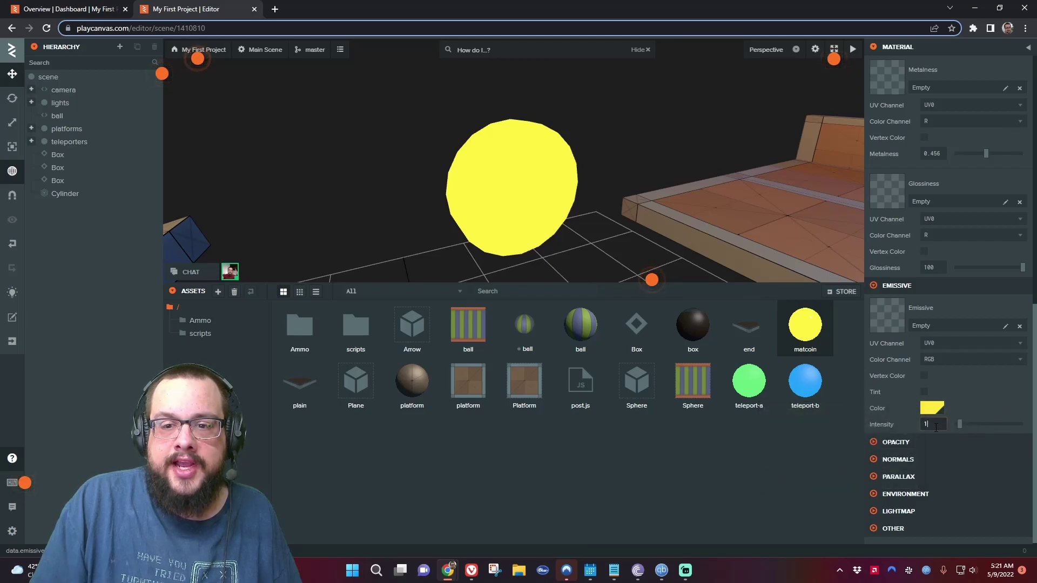
{"action": "key", "text": "BackSpace"}
{"action": "type", "text": "0.2"}
{"action": "key", "text": "Return"}
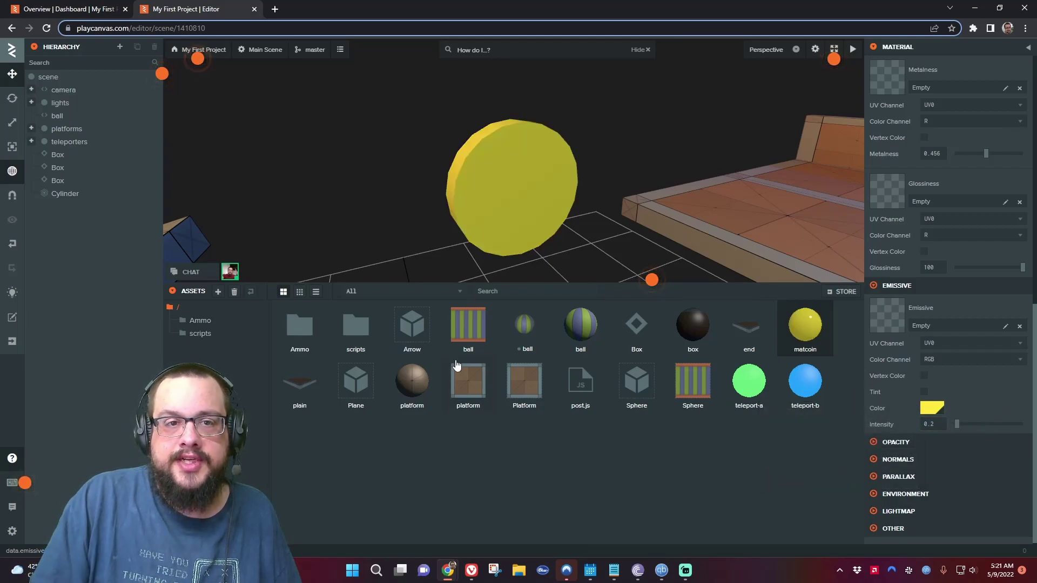
Step: Add a Script component to the coin cylinder and create a new script named rotate for it
{"action": "scroll", "coordinate": [579, 236], "scroll_direction": "down", "scroll_amount": 6}
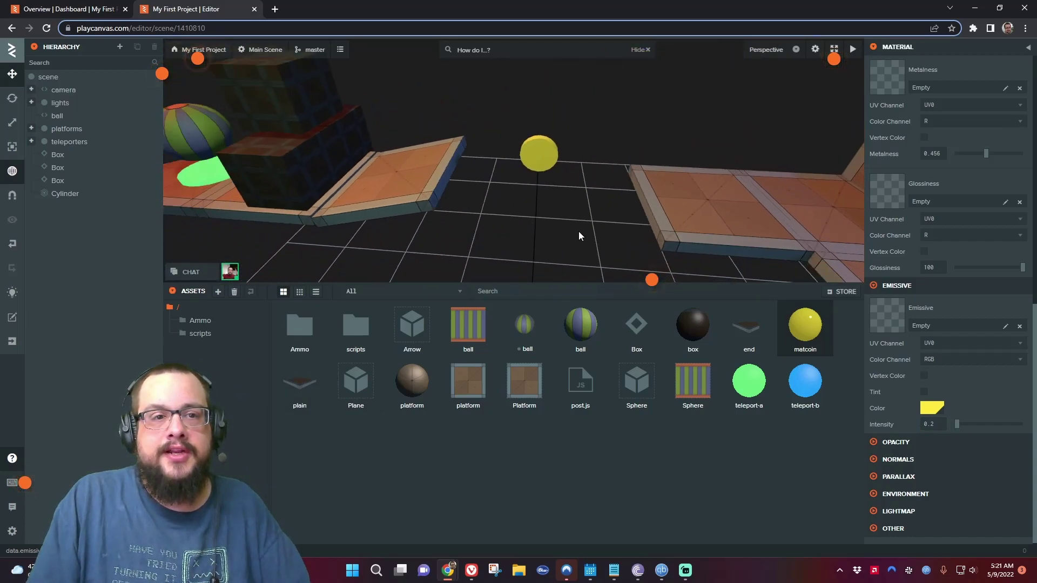
{"action": "left_click_drag", "start_coordinate": [579, 236], "coordinate": [606, 201]}
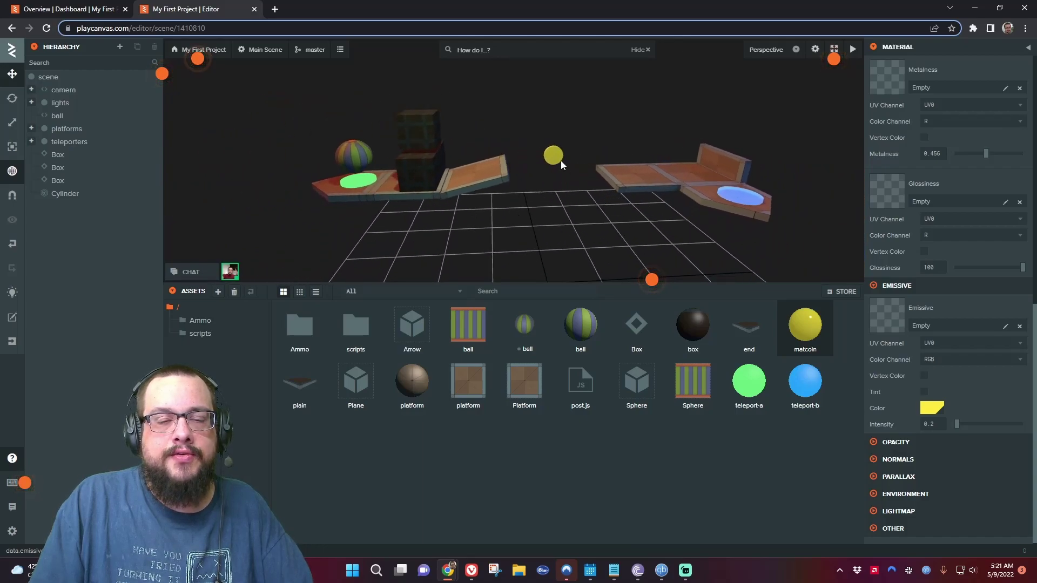
{"action": "left_click", "coordinate": [556, 156]}
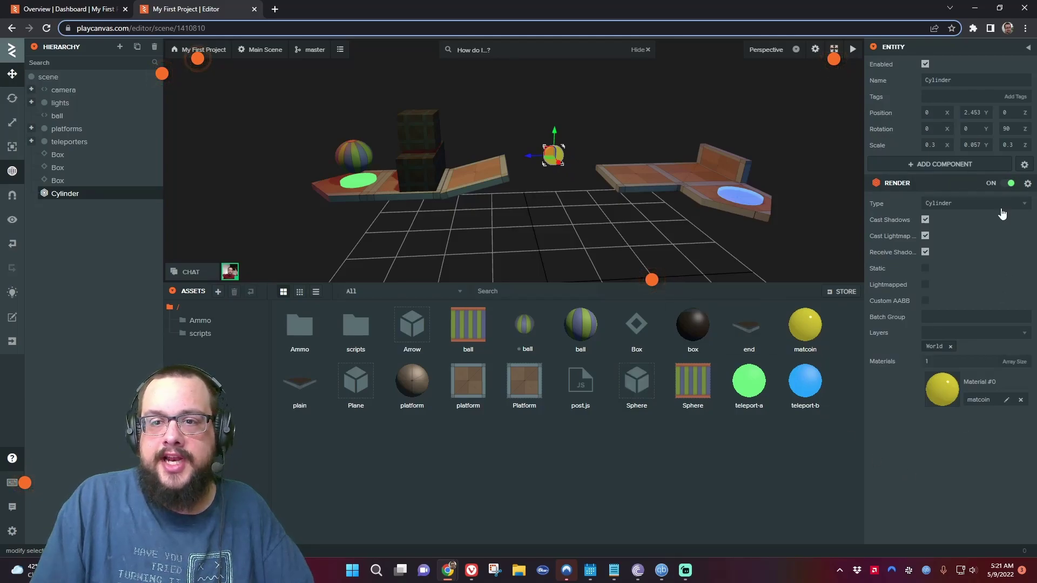
{"action": "left_click", "coordinate": [991, 168]}
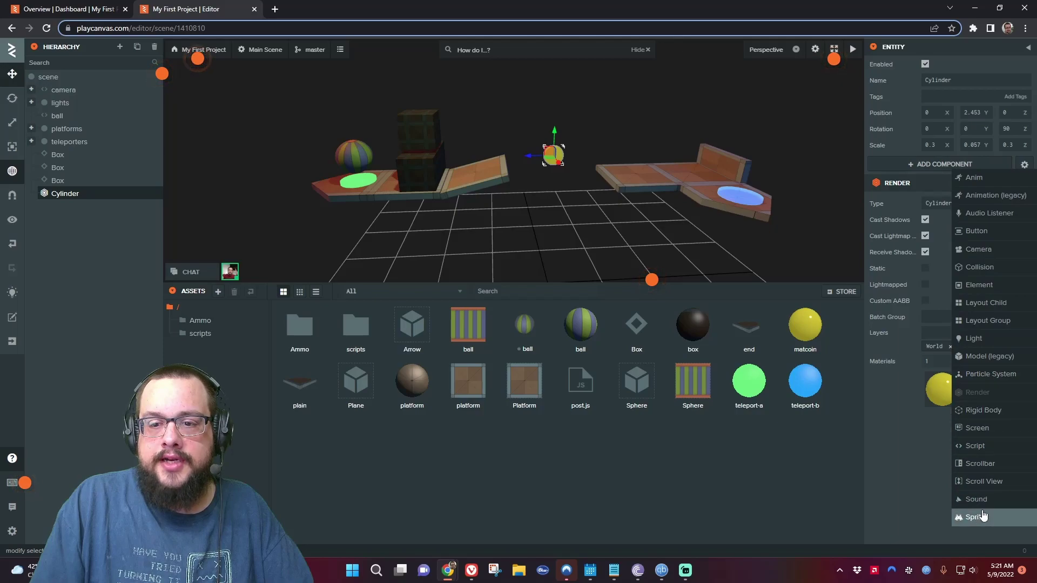
{"action": "left_click", "coordinate": [977, 445]}
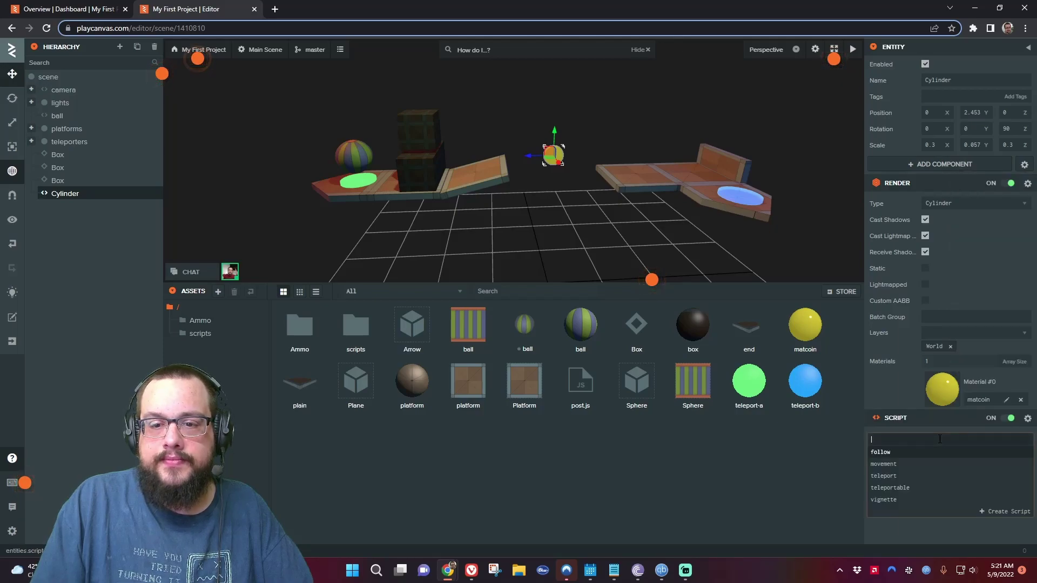
{"action": "type", "text": "rotate"}
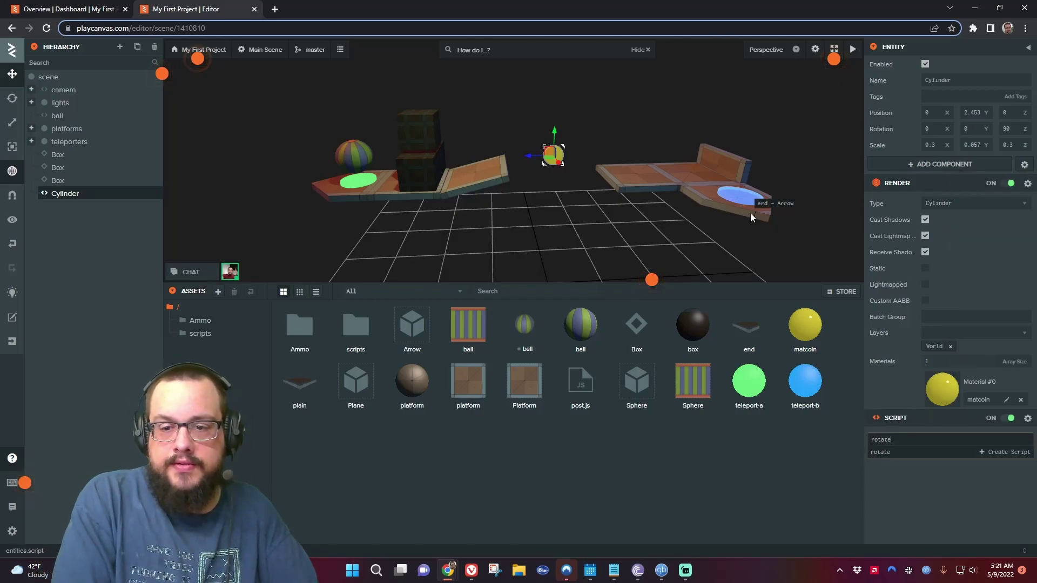
{"action": "key", "text": "Return"}
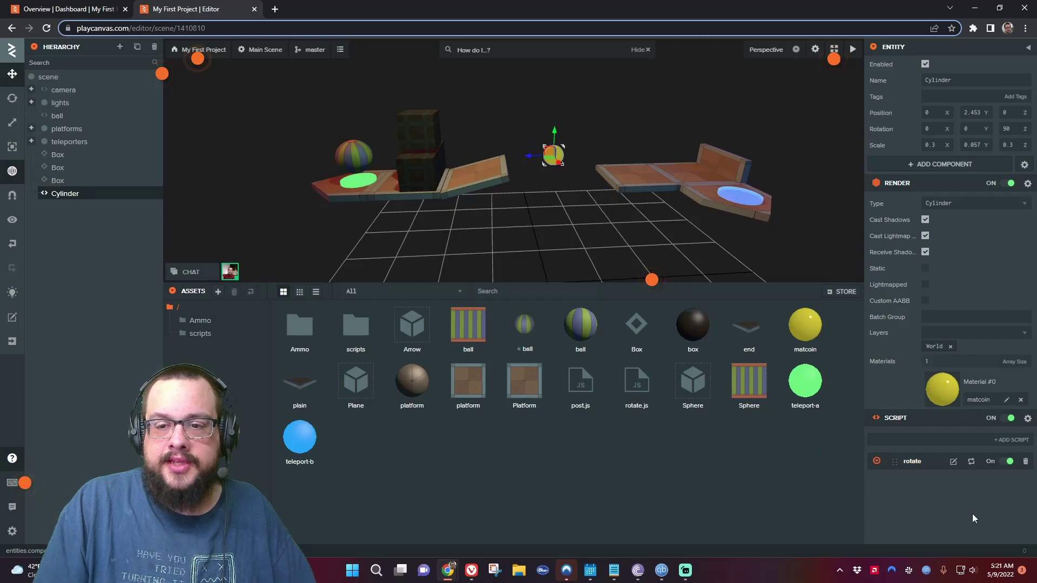
Step: Open the rotate script, add this.entity.rotate(1,0,0); to its update function, and save the file
{"action": "left_click", "coordinate": [954, 462]}
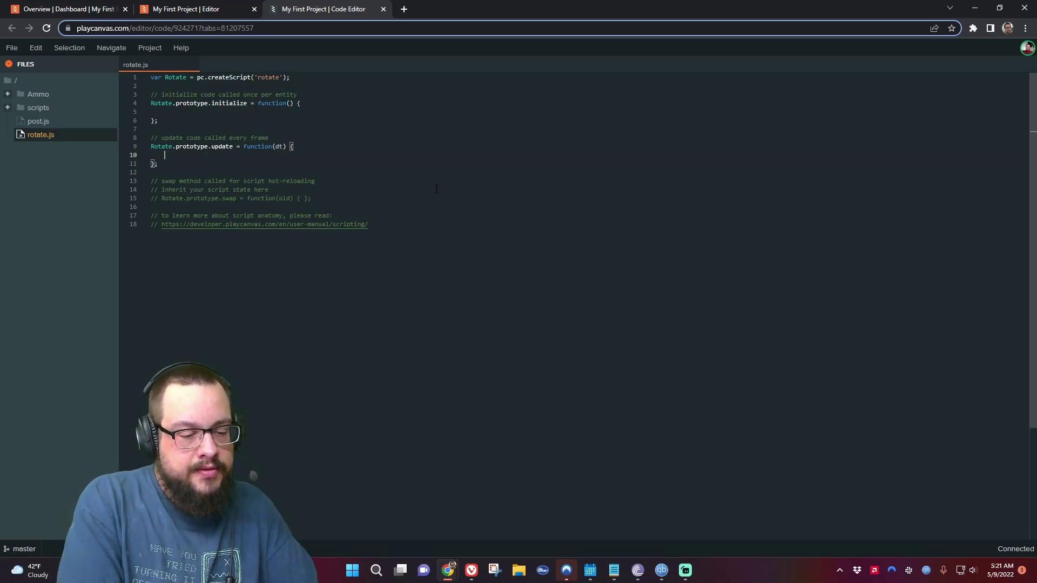
{"action": "type", "text": "th"}
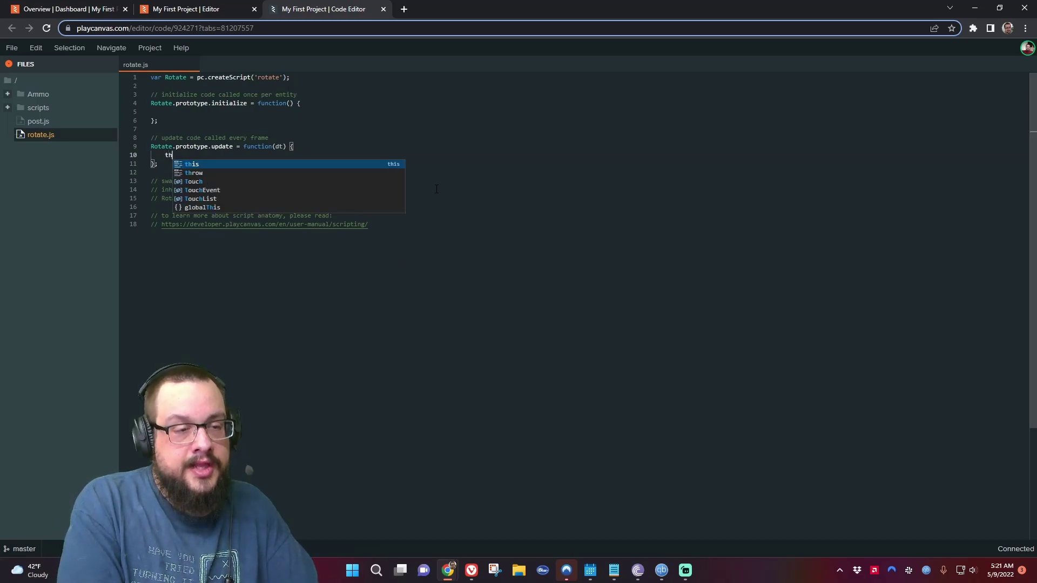
{"action": "type", "text": "is.entit"}
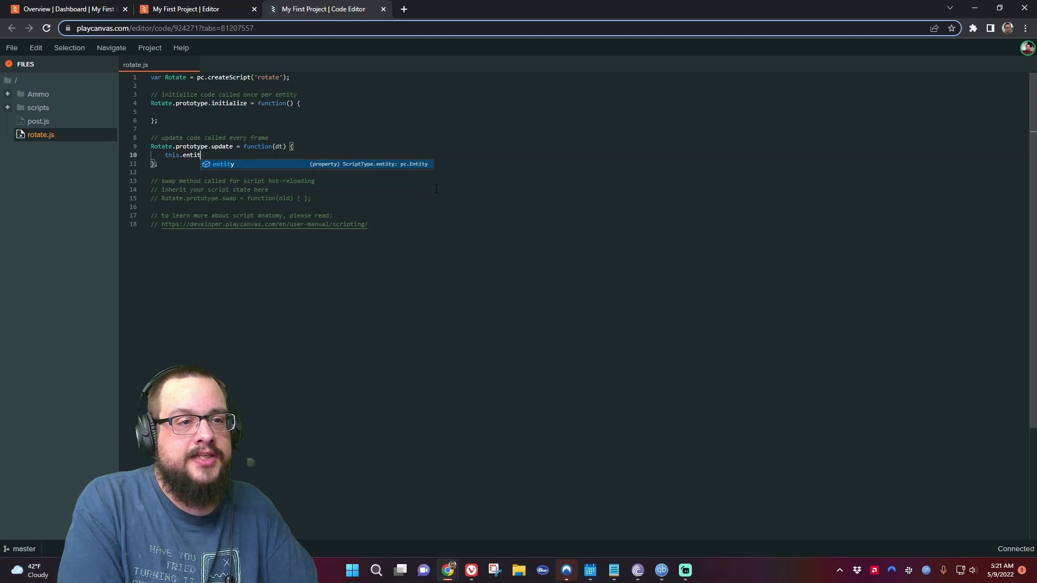
{"action": "type", "text": "y.rot"}
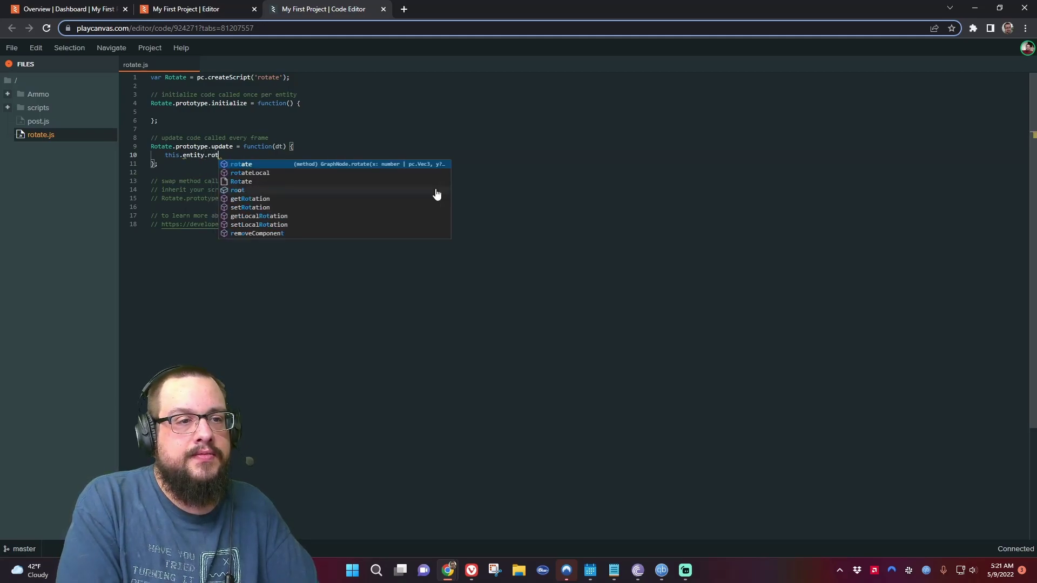
{"action": "type", "text": "ate("}
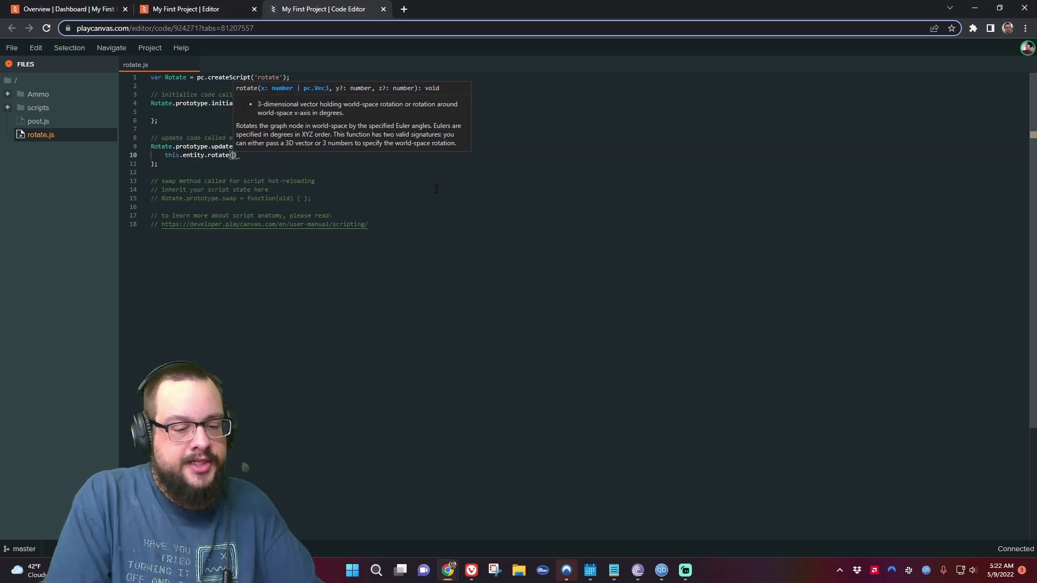
{"action": "key", "text": "Escape"}
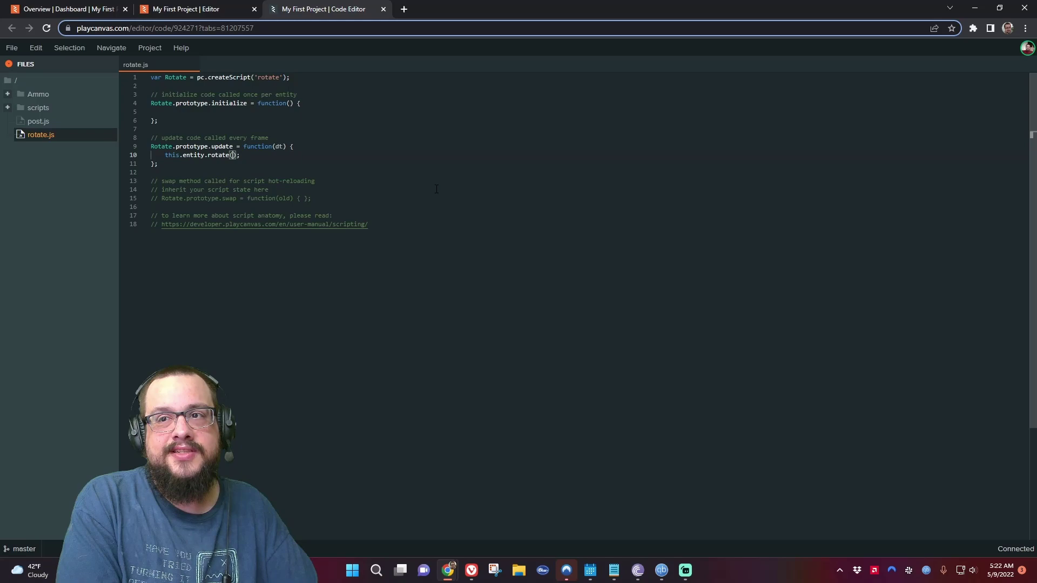
{"action": "type", "text": "1,0,0"}
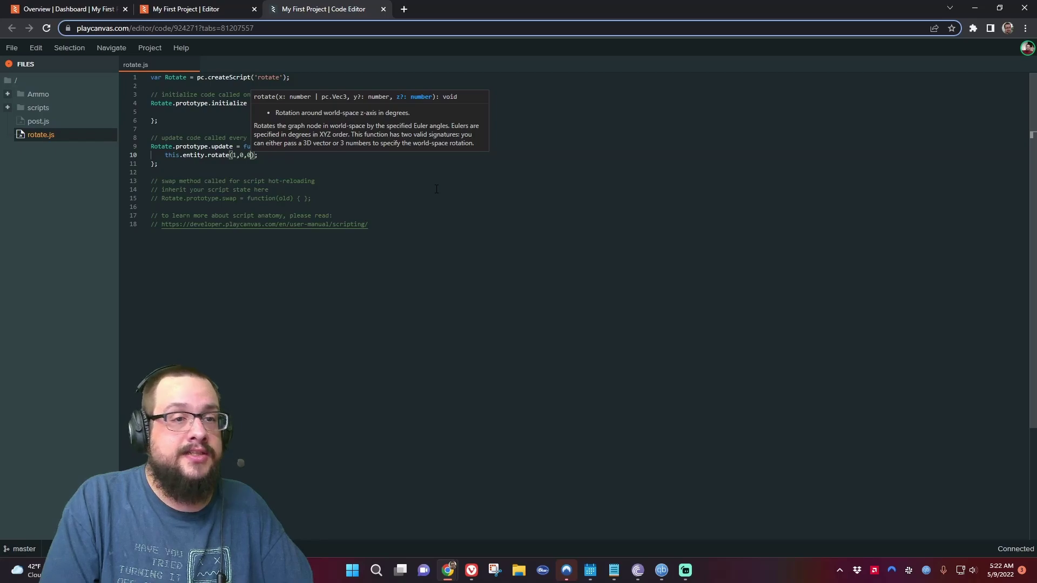
{"action": "key", "text": "Left"}
{"action": "key", "text": "Left"}
{"action": "key", "text": "Right"}
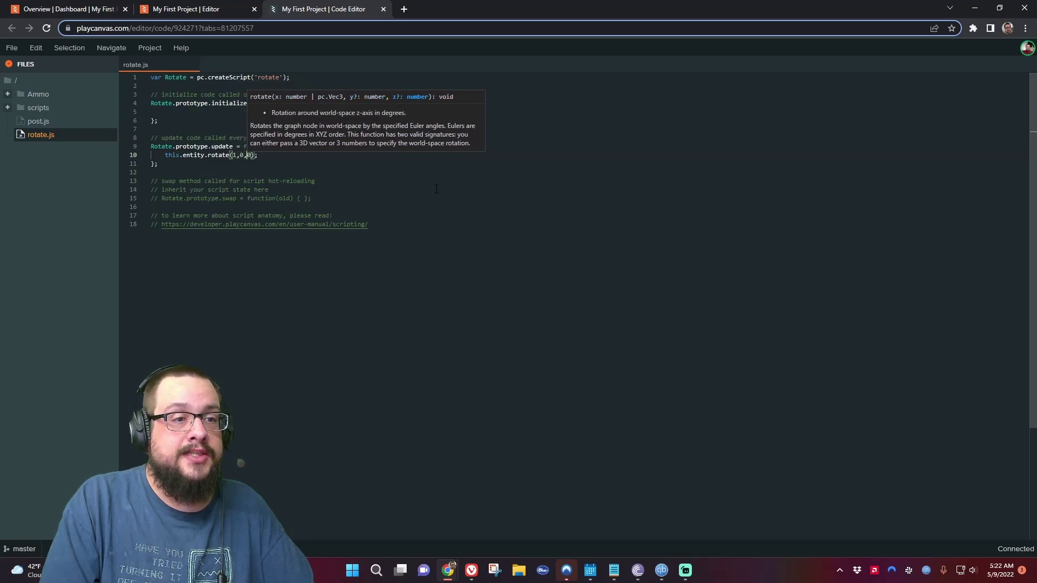
{"action": "left_click", "coordinate": [562, 292]}
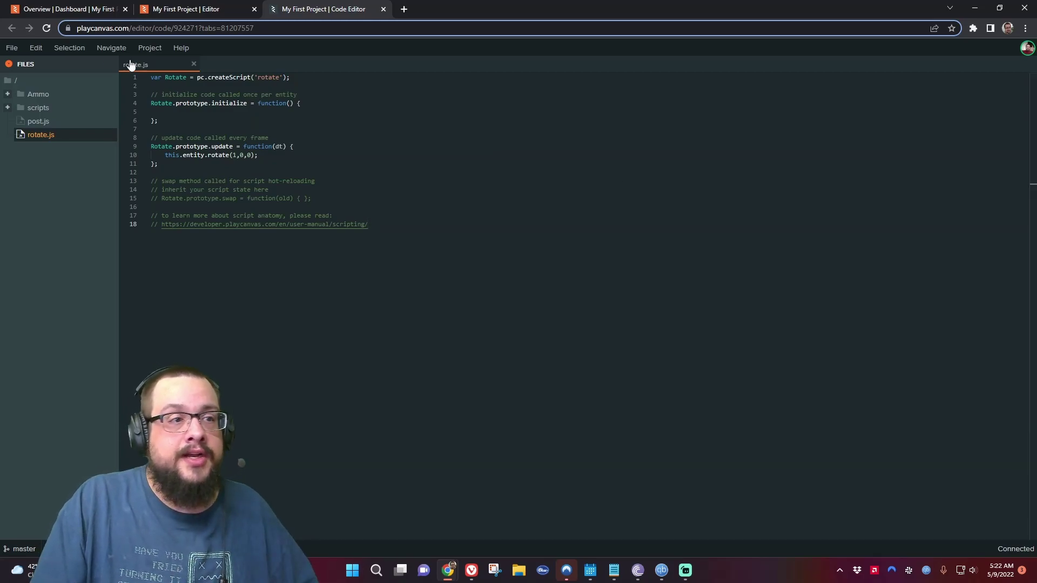
{"action": "left_click", "coordinate": [17, 49]}
{"action": "left_click", "coordinate": [39, 83]}
Step: Return to the scene editor and launch the game to check how the coin rotates
{"action": "left_click", "coordinate": [174, 7]}
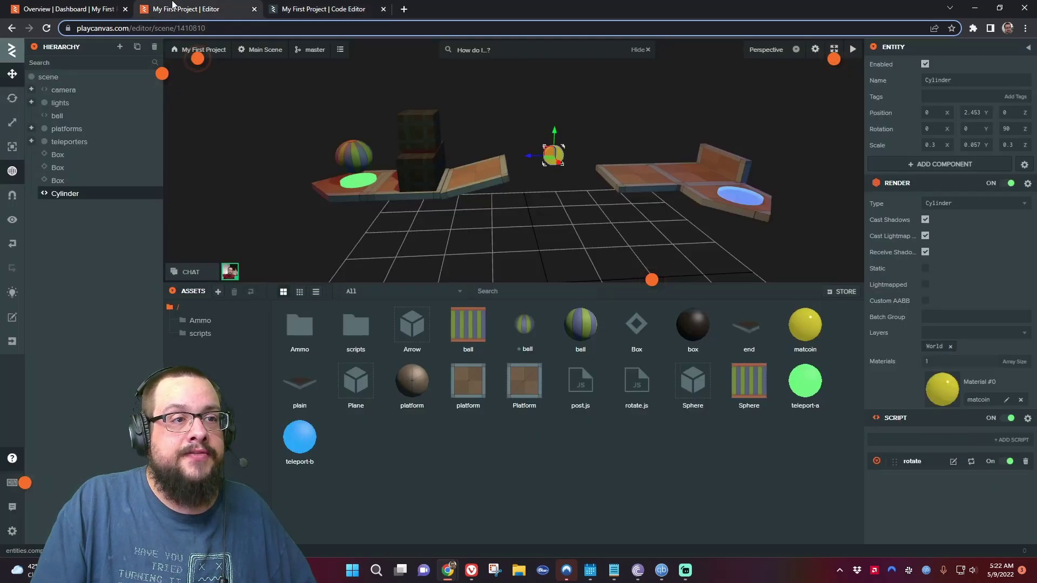
{"action": "left_click", "coordinate": [324, 9]}
{"action": "left_click", "coordinate": [206, 8]}
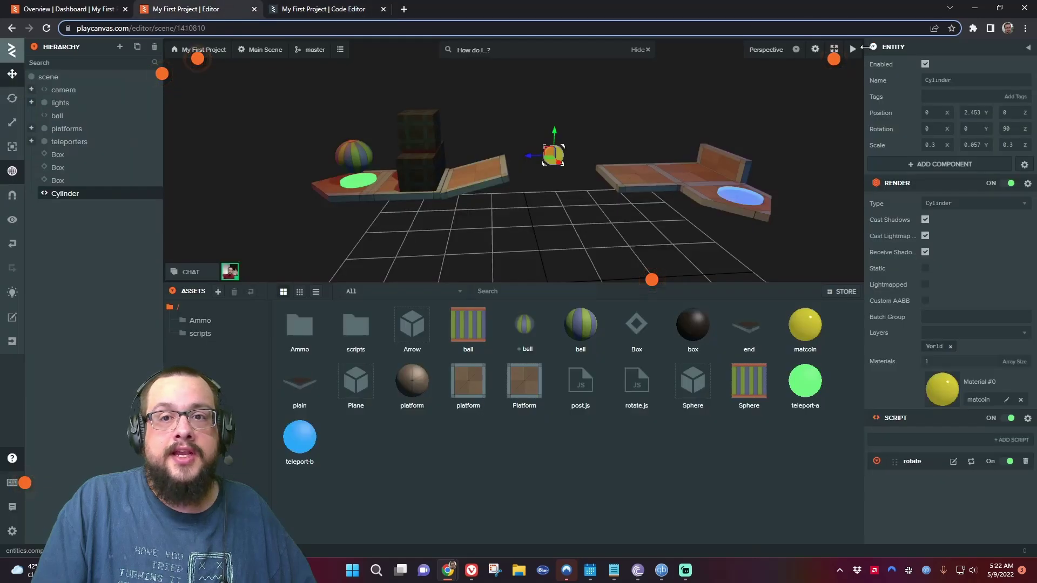
{"action": "left_click", "coordinate": [852, 49]}
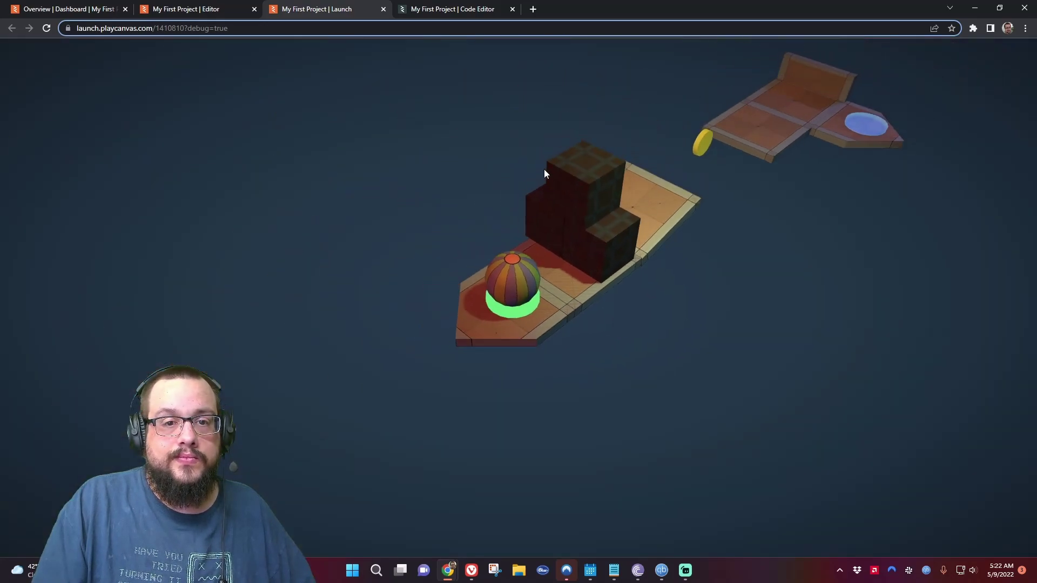
{"action": "right_click", "coordinate": [725, 155]}
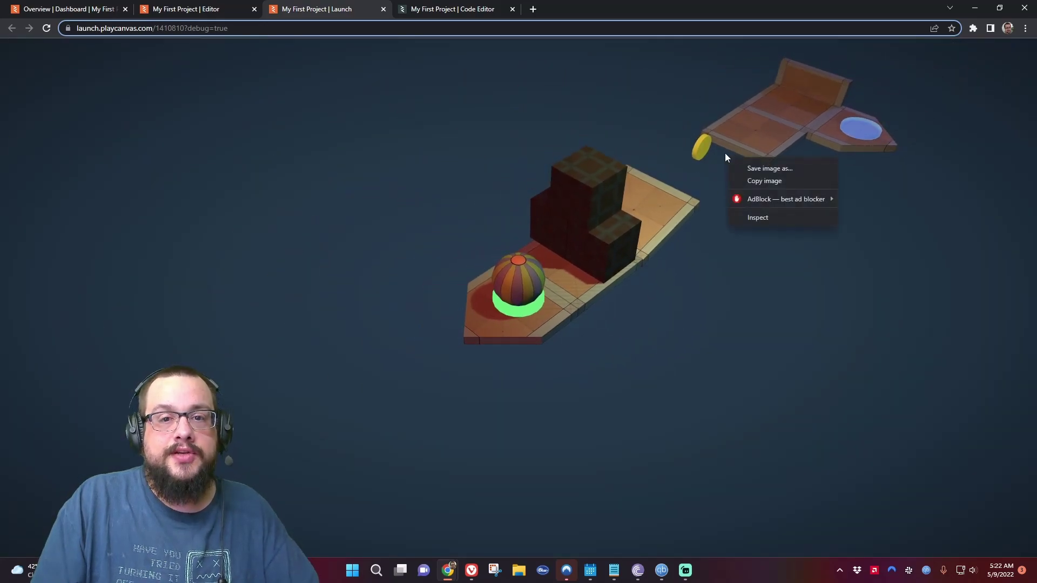
Step: Roll the ball forward and back in the running game while checking the coin's rotation, and close the game
{"action": "left_click", "coordinate": [722, 157]}
{"action": "key", "text": "Up"}
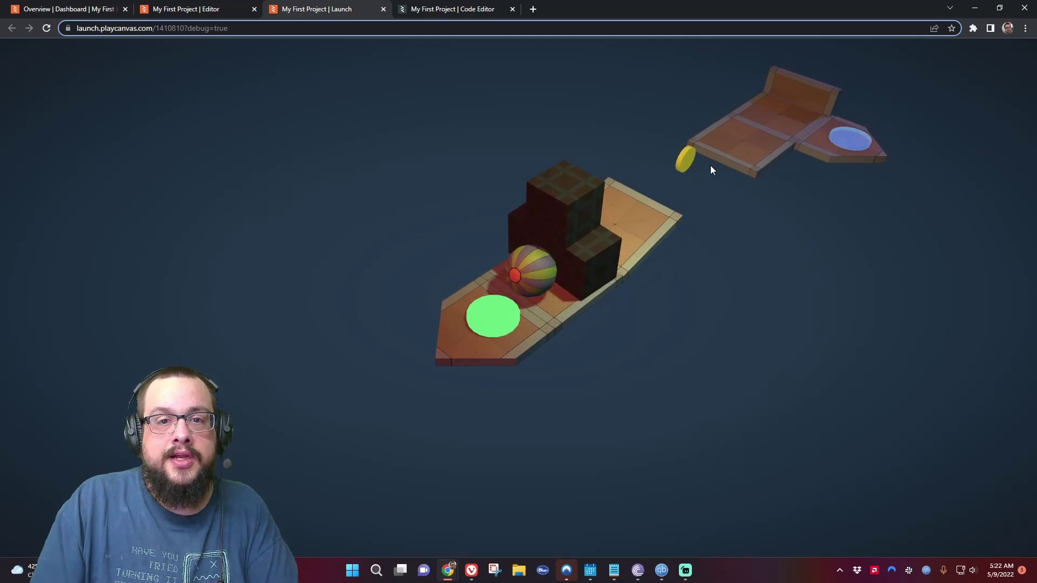
{"action": "key", "text": "Down"}
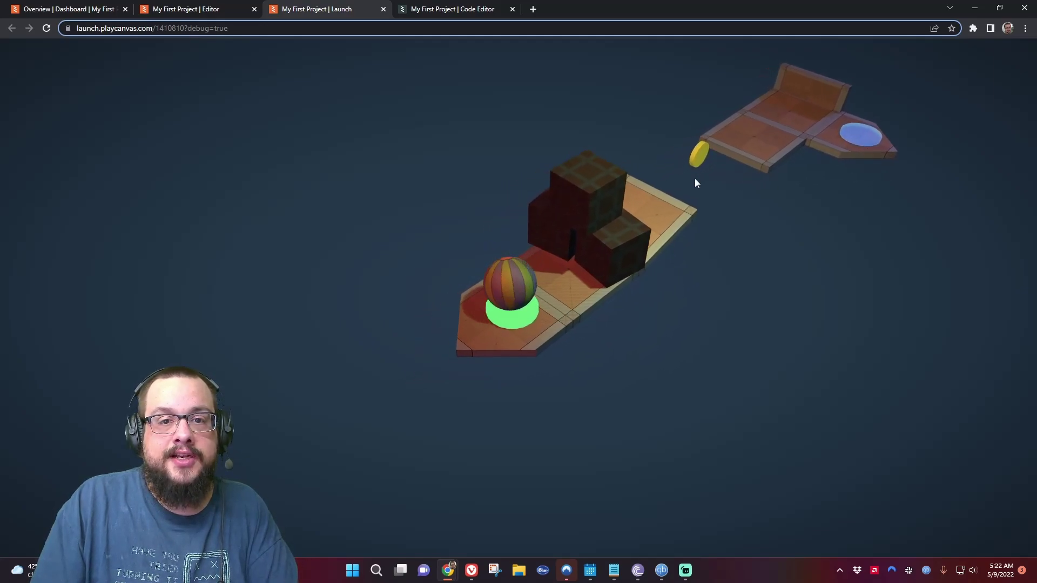
{"action": "key", "text": "Up"}
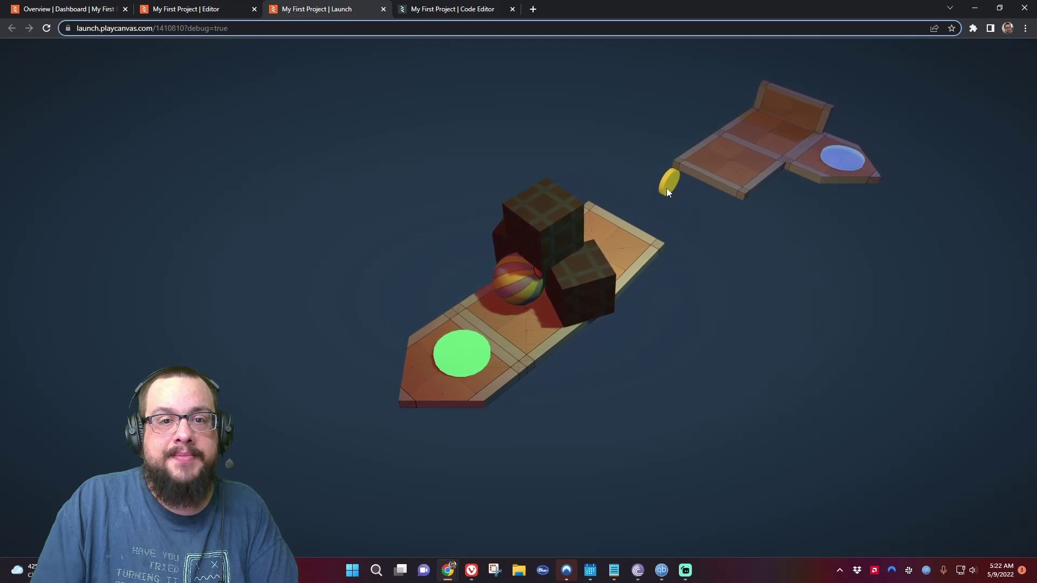
{"action": "left_click", "coordinate": [384, 9]}
Step: Change the rotate call in rotate.js to this.entity.rotate(0,1,0); and save the file
{"action": "left_click", "coordinate": [324, 10]}
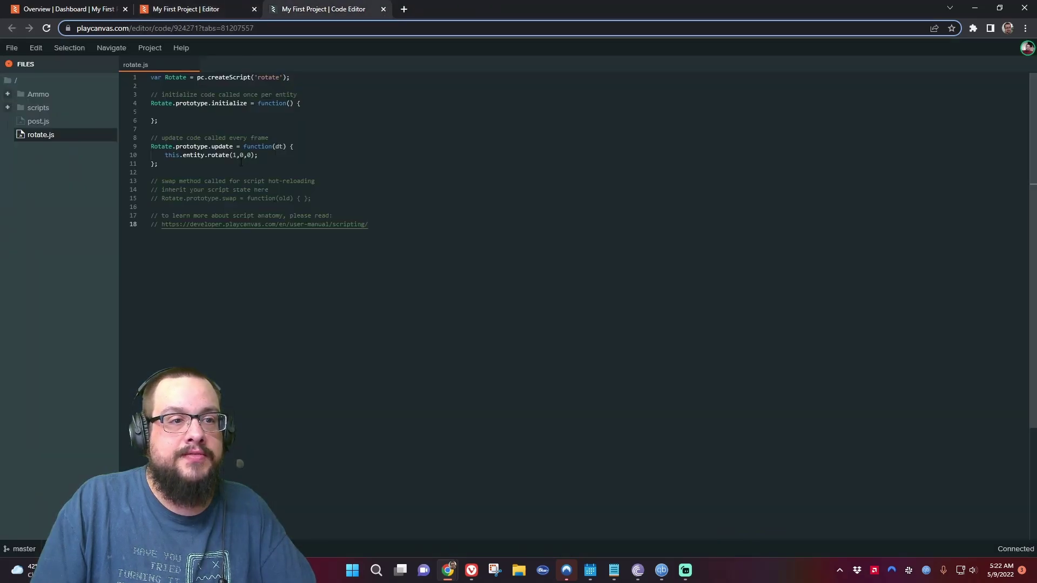
{"action": "key", "text": "BackSpace"}
{"action": "type", "text": "0"}
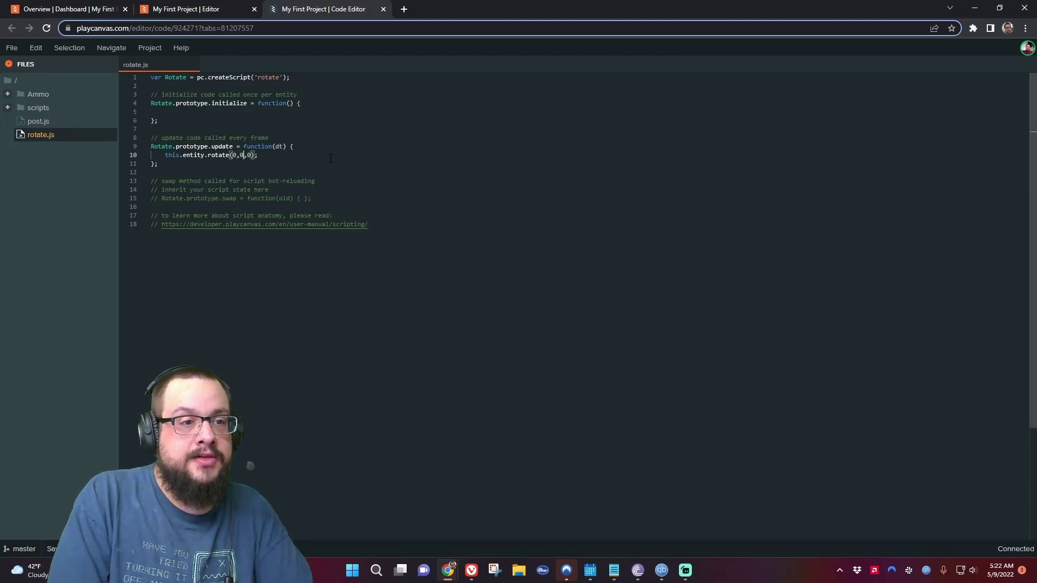
{"action": "key", "text": "Right"}
{"action": "key", "text": "Right"}
{"action": "key", "text": "BackSpace"}
{"action": "type", "text": "1"}
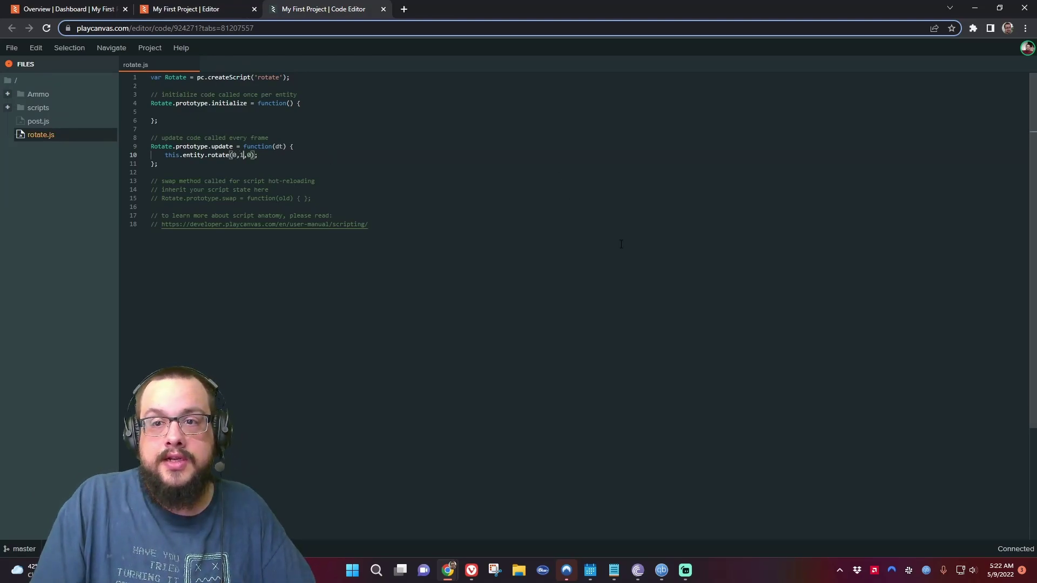
{"action": "left_click", "coordinate": [7, 47]}
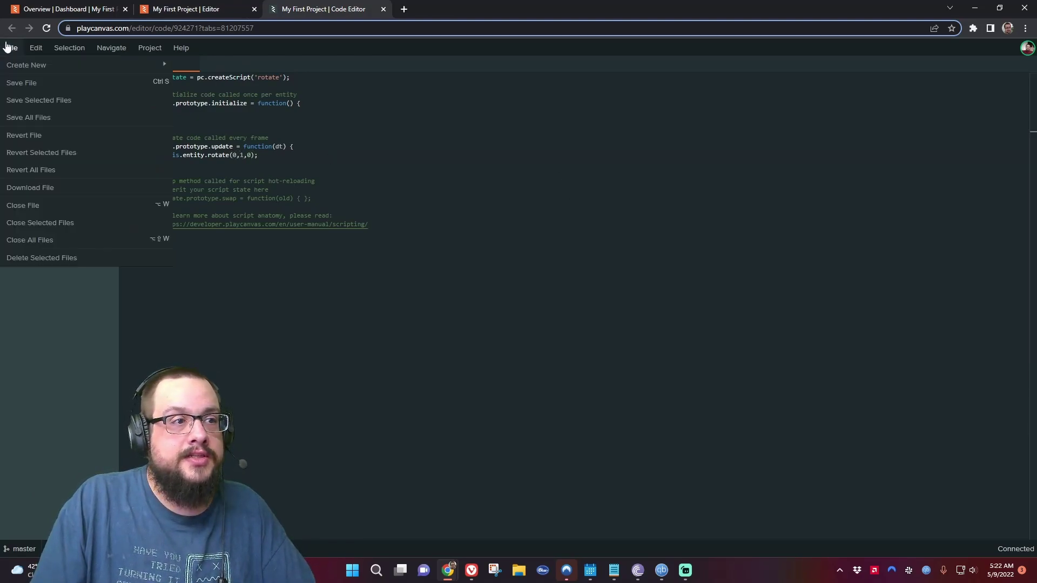
{"action": "left_click", "coordinate": [55, 84]}
Step: Launch the game from the scene editor to check the coin's spin about the Y axis, and close it
{"action": "left_click", "coordinate": [178, 8]}
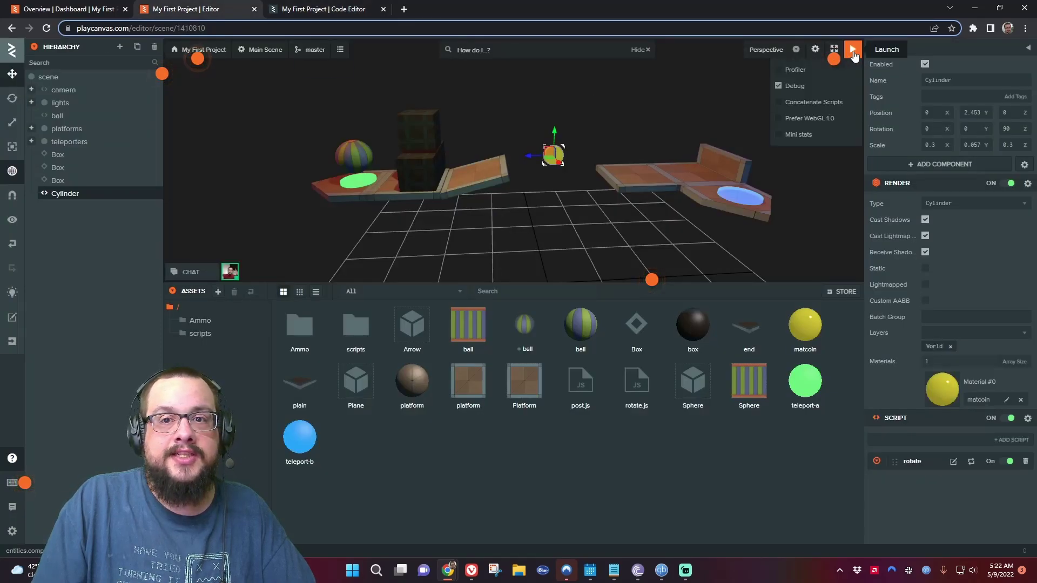
{"action": "left_click", "coordinate": [850, 49]}
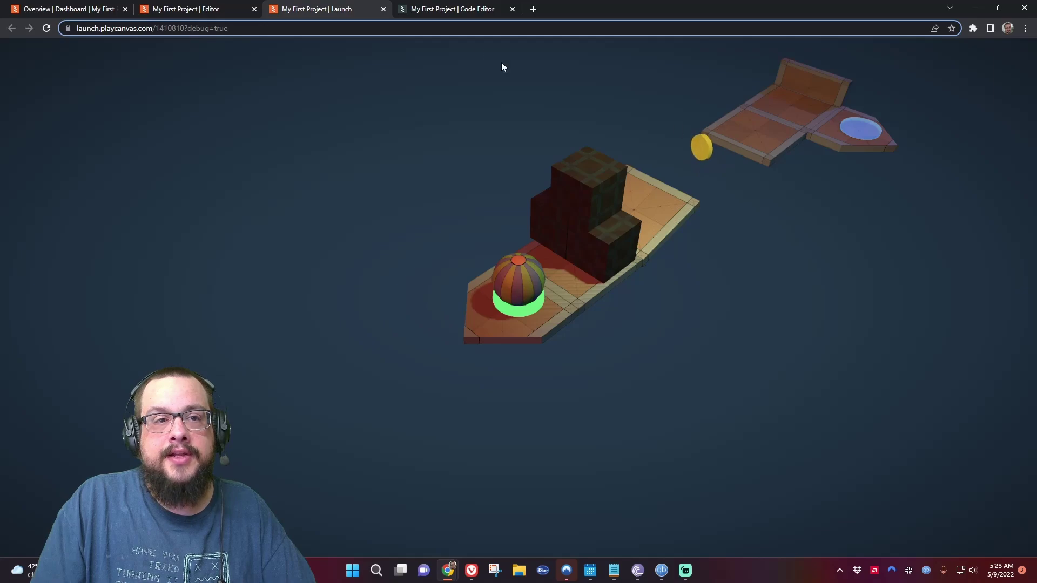
{"action": "left_click", "coordinate": [384, 10]}
Step: Set the Y rotation value in rotate.js to -2 and save the file
{"action": "left_click", "coordinate": [325, 10]}
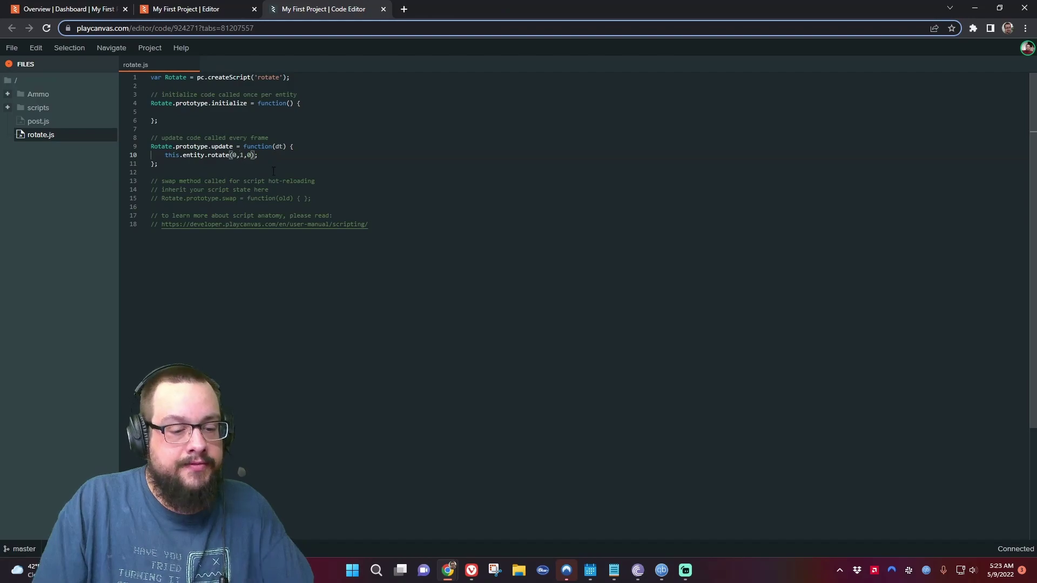
{"action": "type", "text": "-2"}
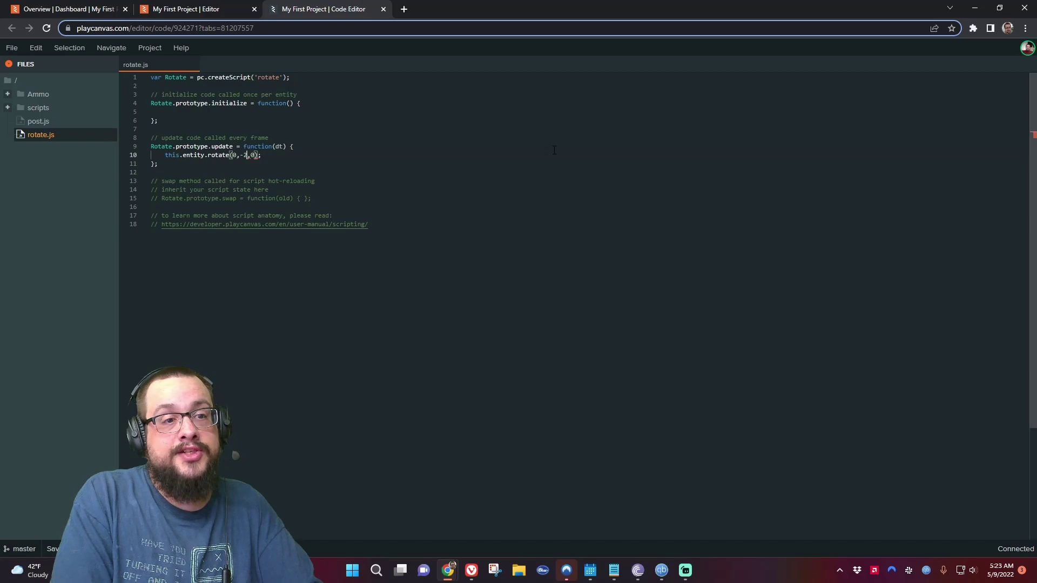
{"action": "left_click", "coordinate": [12, 48]}
{"action": "left_click", "coordinate": [36, 83]}
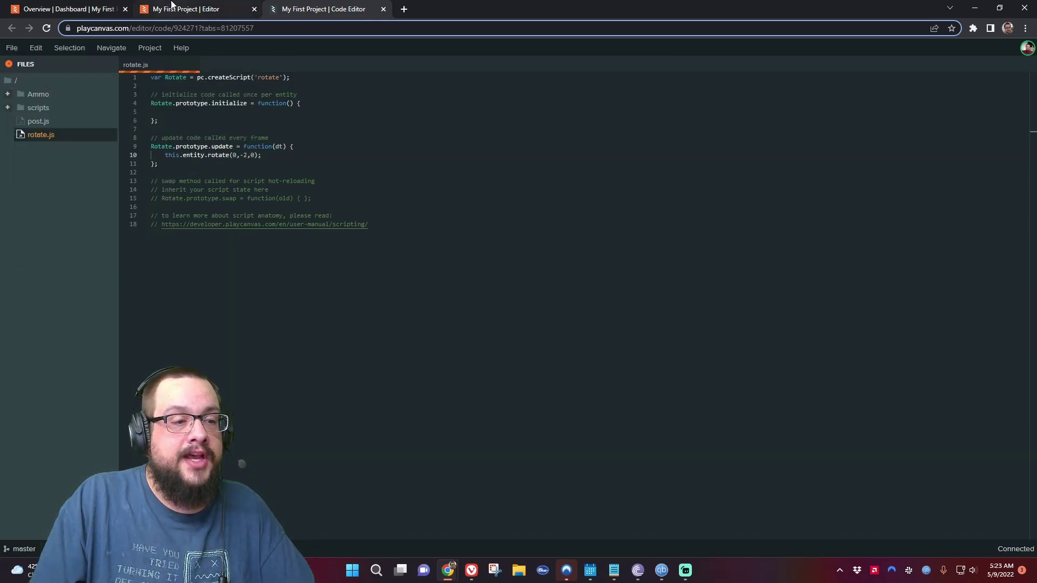
Step: Relaunch the game from the scene editor to check the coin's spin speed and direction, and close it
{"action": "left_click", "coordinate": [173, 8]}
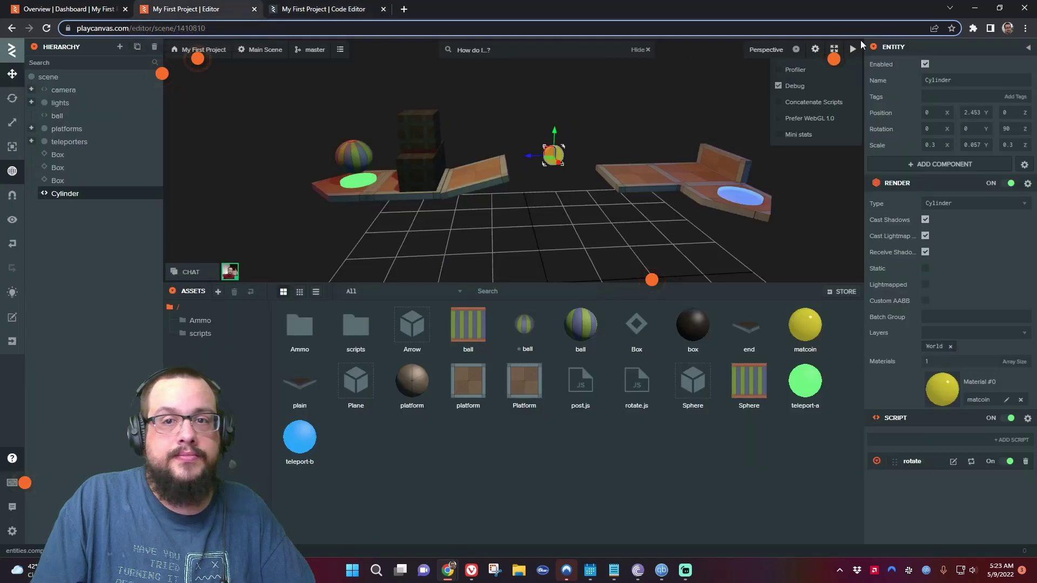
{"action": "left_click", "coordinate": [854, 52]}
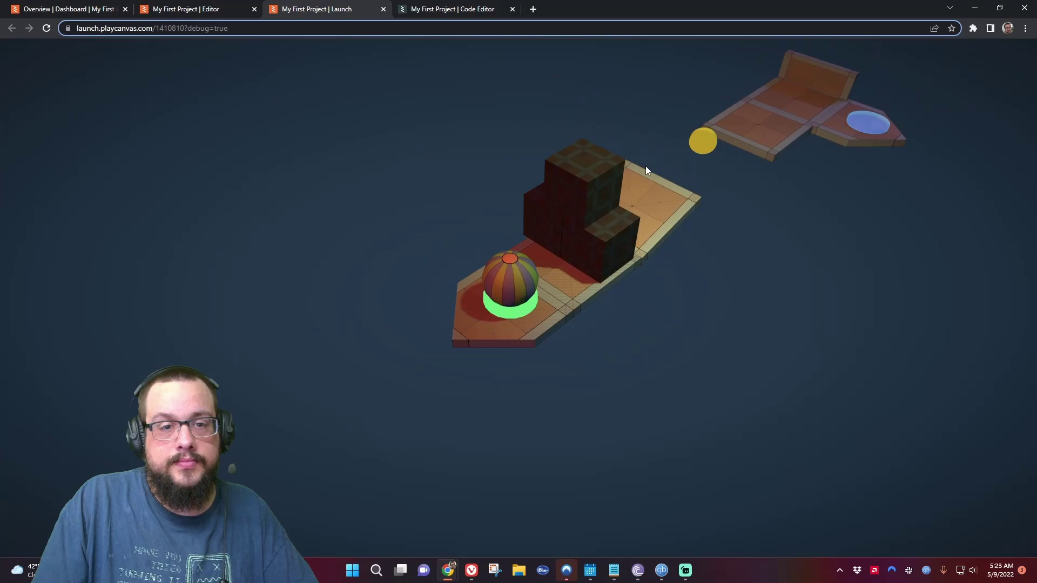
{"action": "right_click", "coordinate": [670, 171]}
{"action": "left_click", "coordinate": [721, 151]}
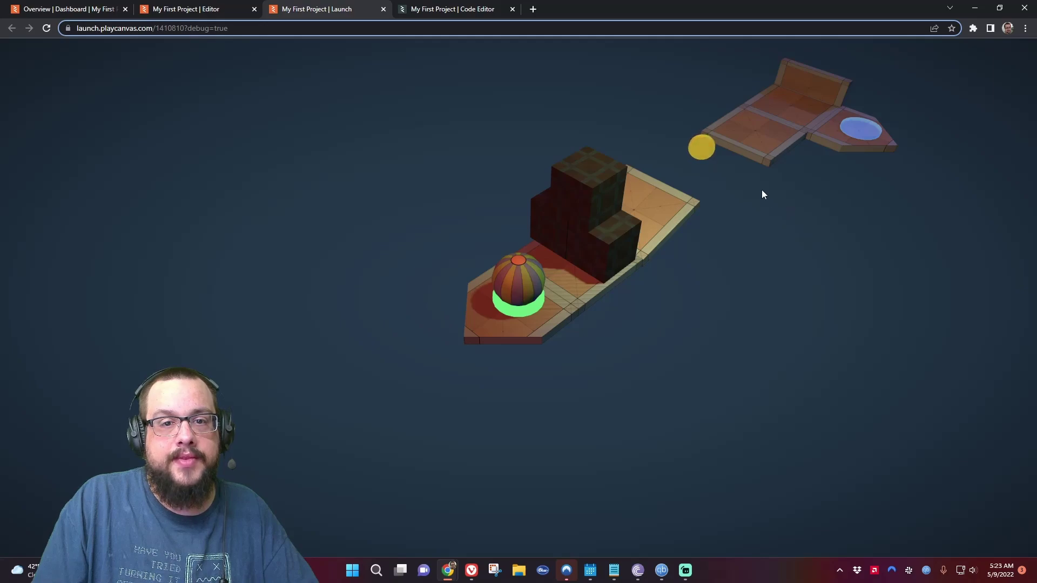
{"action": "left_click", "coordinate": [383, 9]}
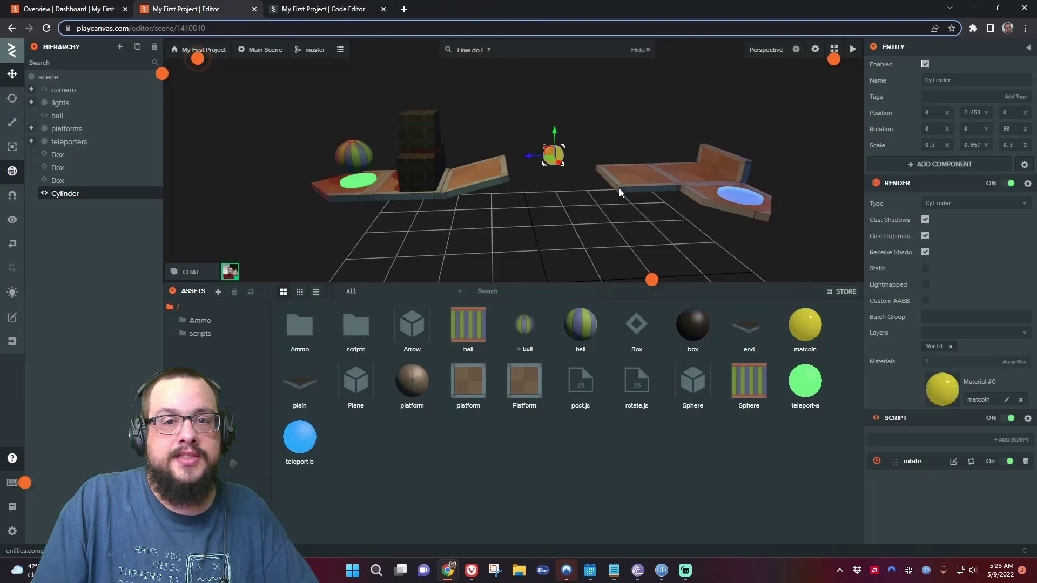
Step: Raise the matcoin material's metalness to 1 and check the coin's look in the launched game
{"action": "left_click", "coordinate": [811, 332]}
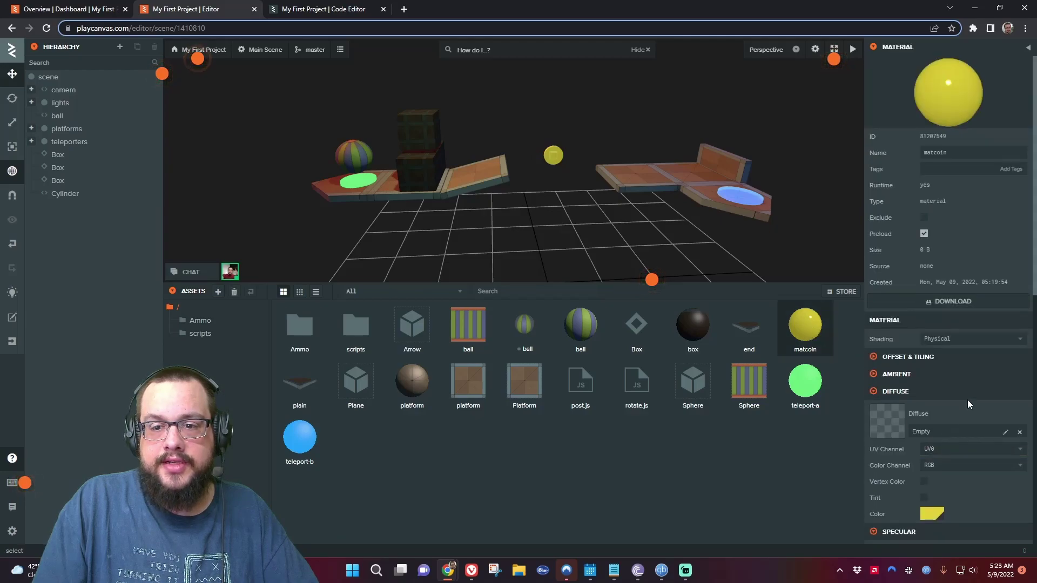
{"action": "scroll", "coordinate": [970, 399], "scroll_direction": "down", "scroll_amount": 5}
{"action": "left_click_drag", "start_coordinate": [985, 390], "coordinate": [1024, 390]}
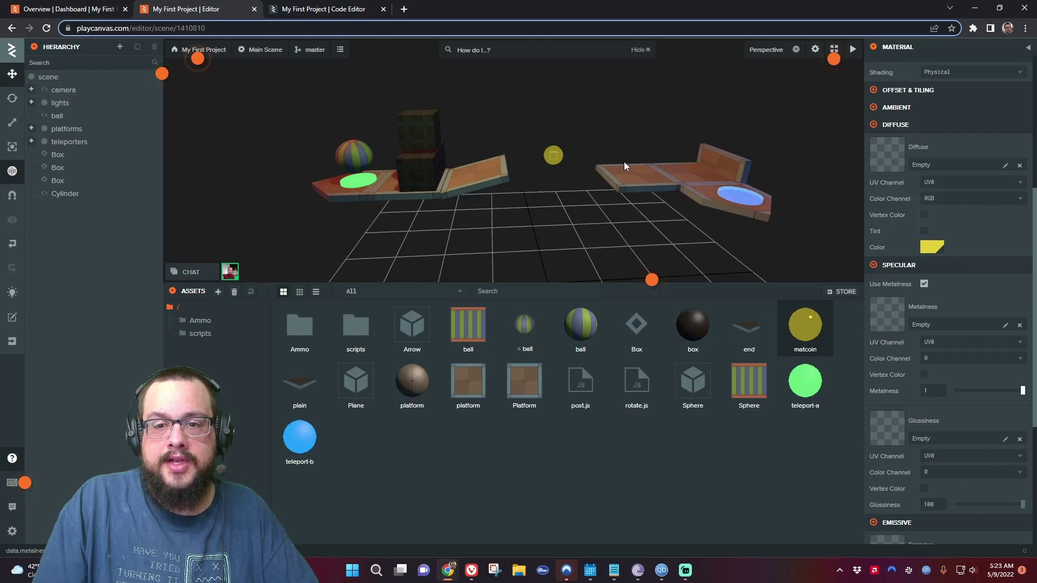
{"action": "left_click", "coordinate": [853, 50]}
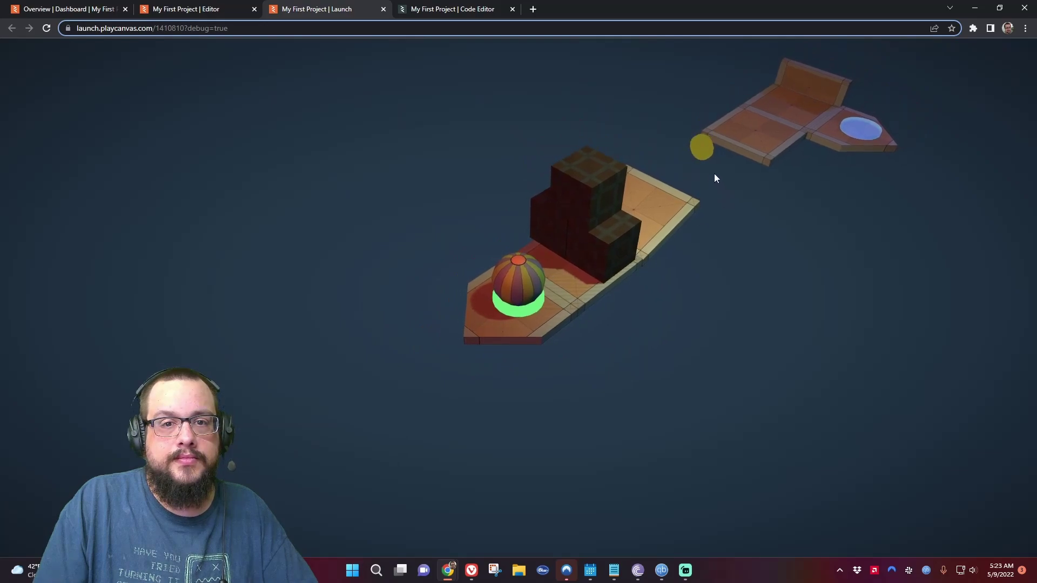
{"action": "left_click", "coordinate": [383, 10]}
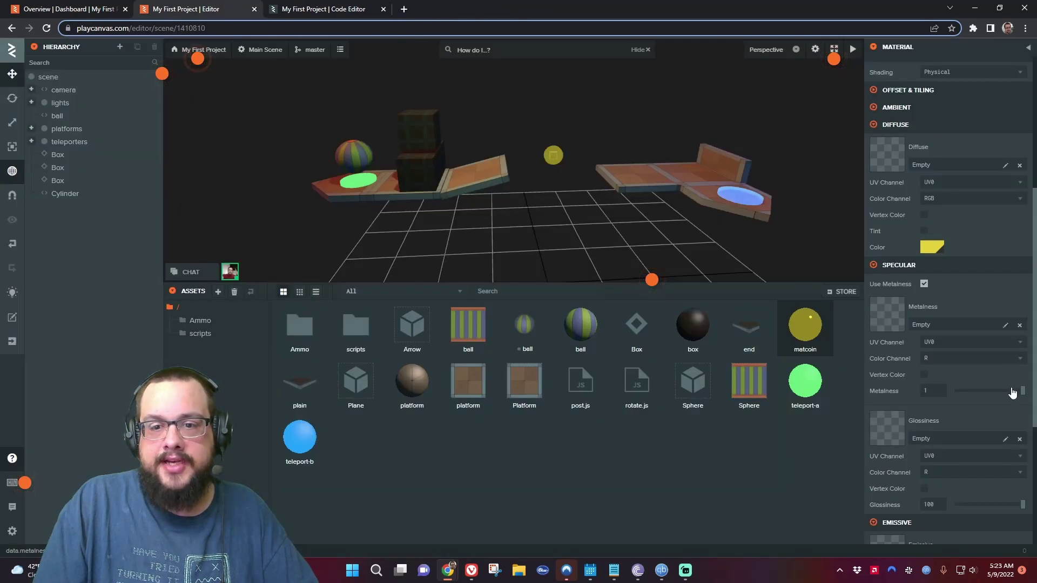
Step: Set the matcoin material's metalness to 0.495 and check the coin in the launched game
{"action": "left_click_drag", "start_coordinate": [1022, 391], "coordinate": [987, 390]}
{"action": "left_click", "coordinate": [853, 49]}
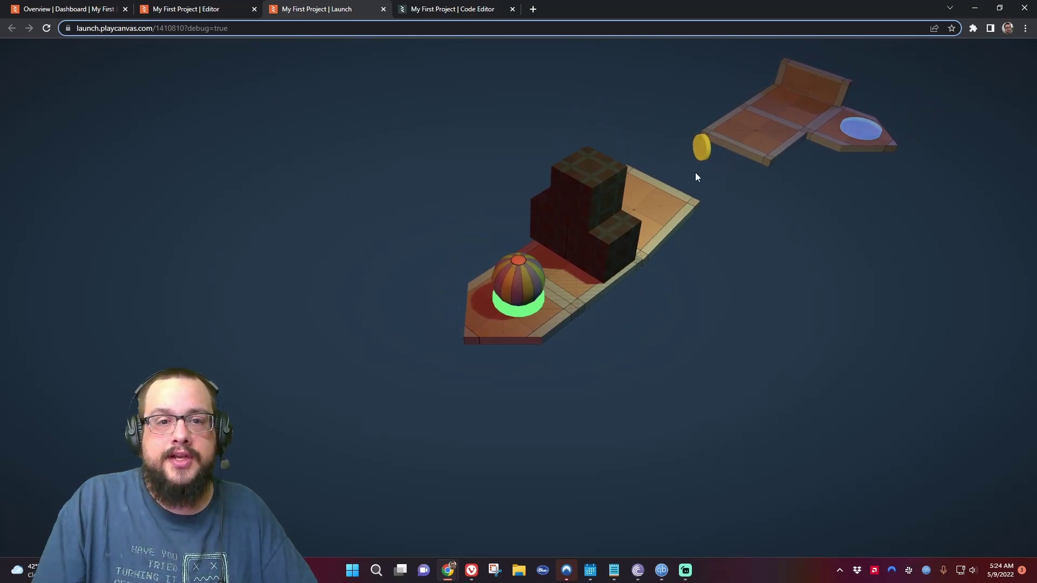
{"action": "left_click", "coordinate": [383, 9]}
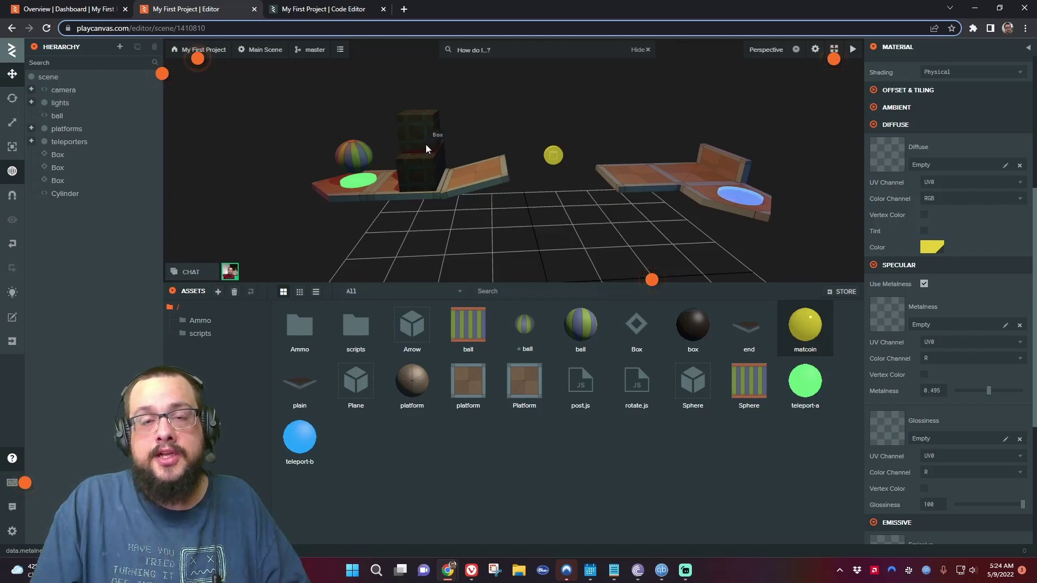
Step: Close the code editor and open the account's project list from the dashboard
{"action": "left_click", "coordinate": [335, 7]}
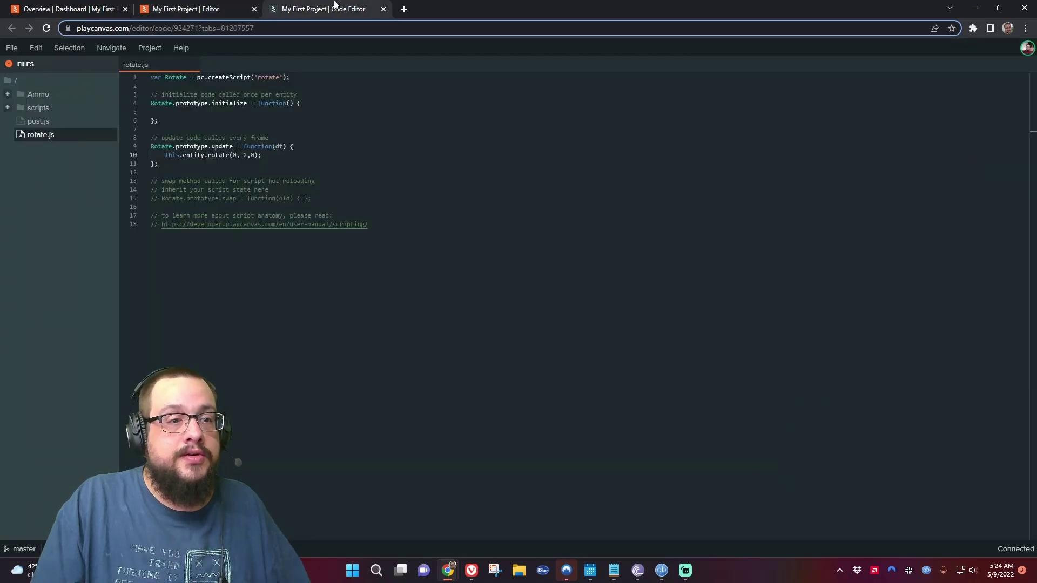
{"action": "left_click", "coordinate": [383, 9]}
{"action": "left_click", "coordinate": [70, 9]}
{"action": "left_click", "coordinate": [1008, 57]}
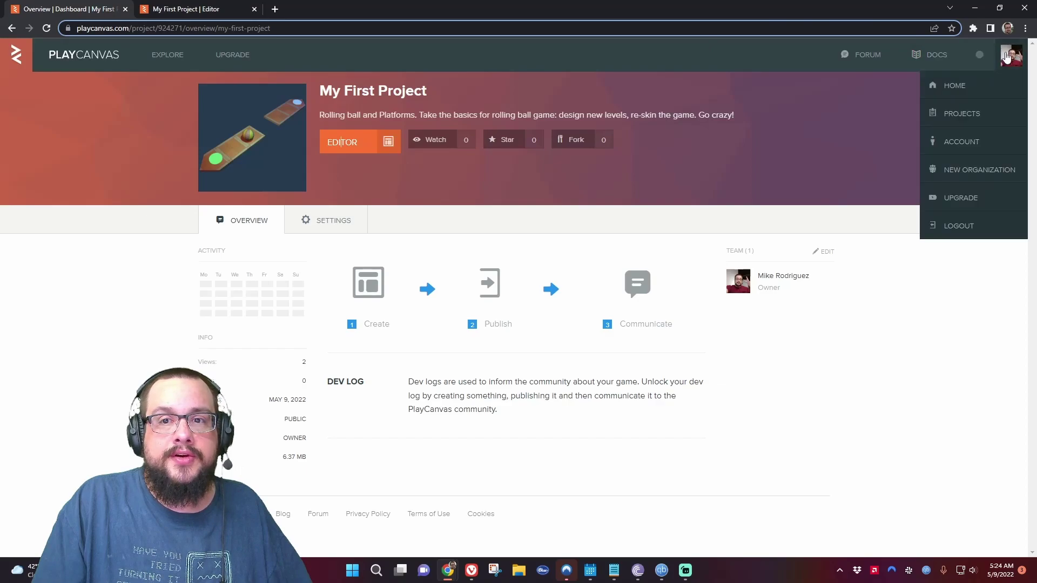
{"action": "left_click", "coordinate": [965, 113]}
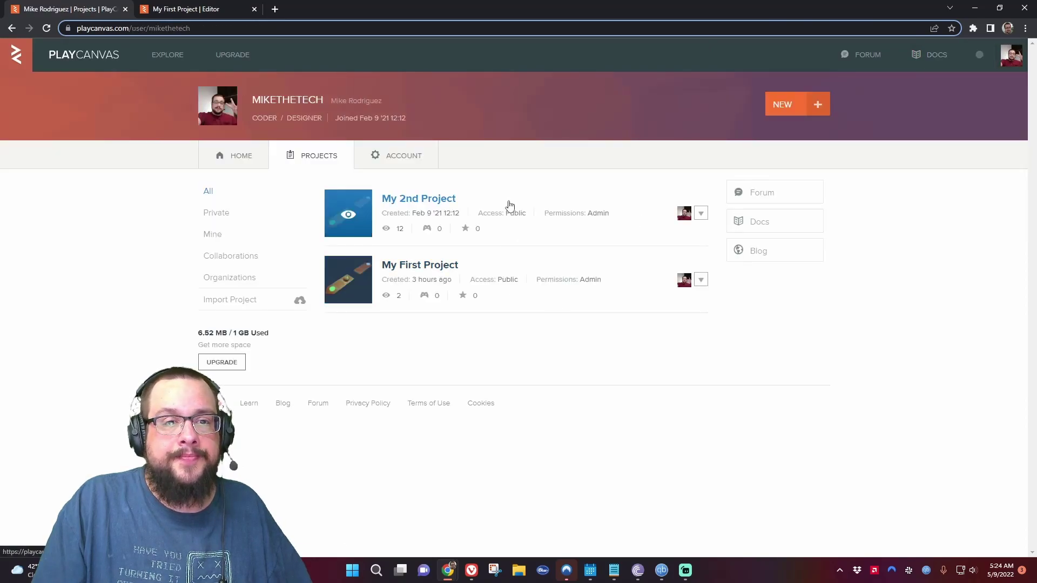
Step: Open My 2nd Project in the editor and load its Main Scene
{"action": "left_click", "coordinate": [205, 9]}
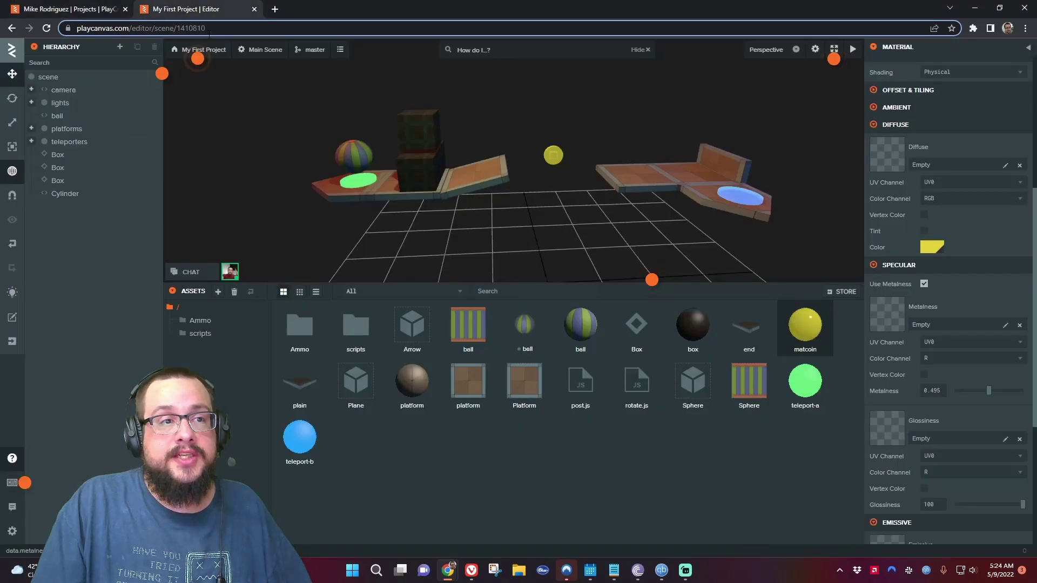
{"action": "left_click", "coordinate": [68, 8]}
{"action": "left_click", "coordinate": [355, 208]}
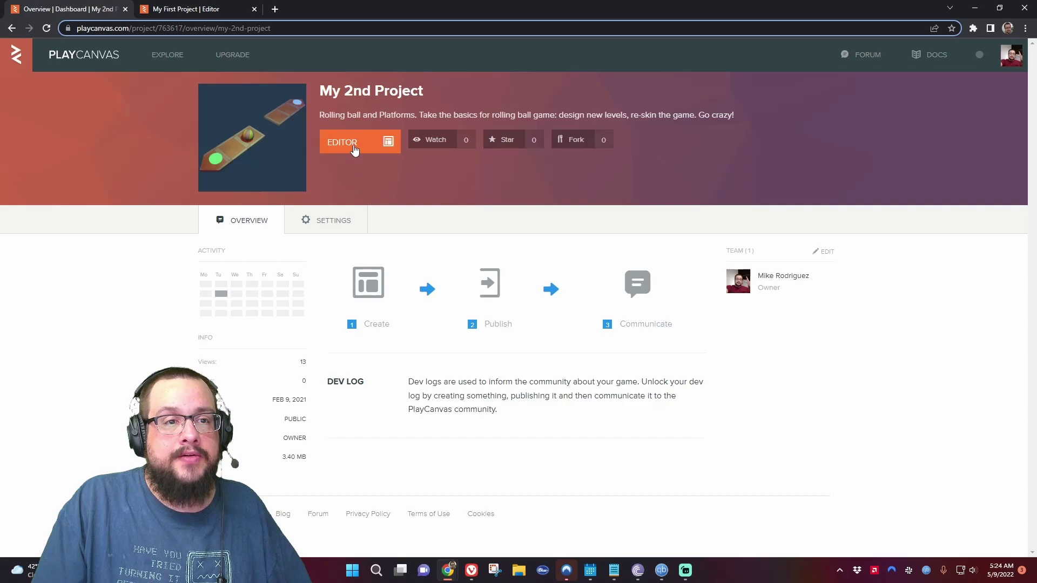
{"action": "left_click", "coordinate": [355, 146]}
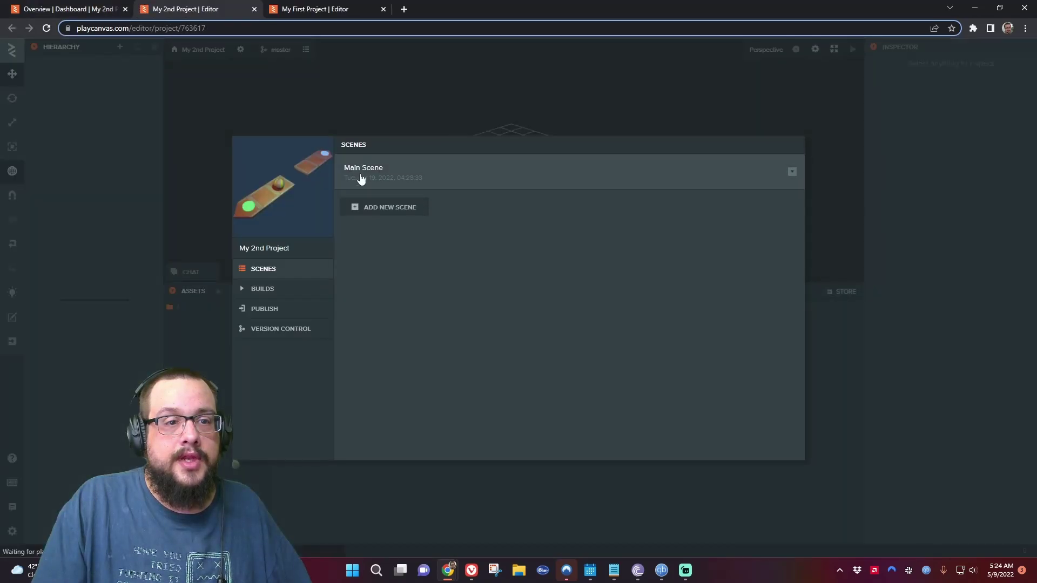
{"action": "left_click", "coordinate": [360, 176]}
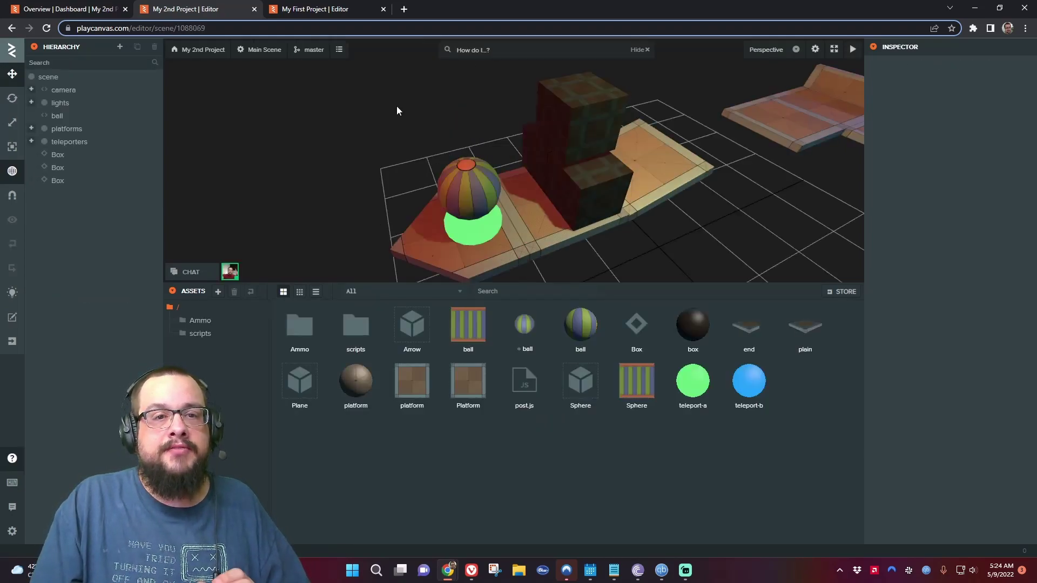
Step: Review the coin cylinder and matcoin material in My First Project, and compare with the scene and assets of My 2nd Project
{"action": "left_click", "coordinate": [315, 11]}
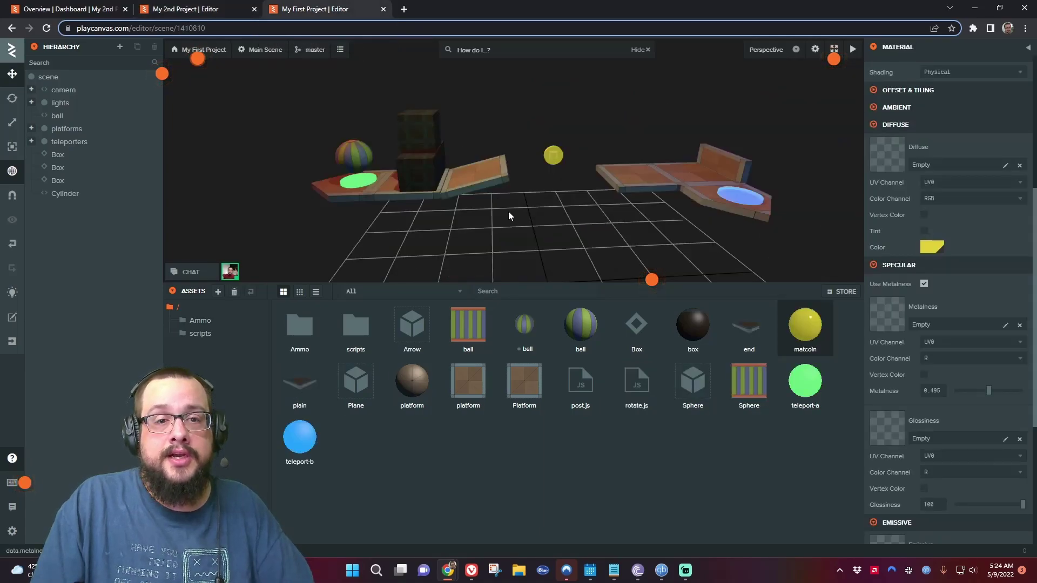
{"action": "left_click", "coordinate": [556, 155]}
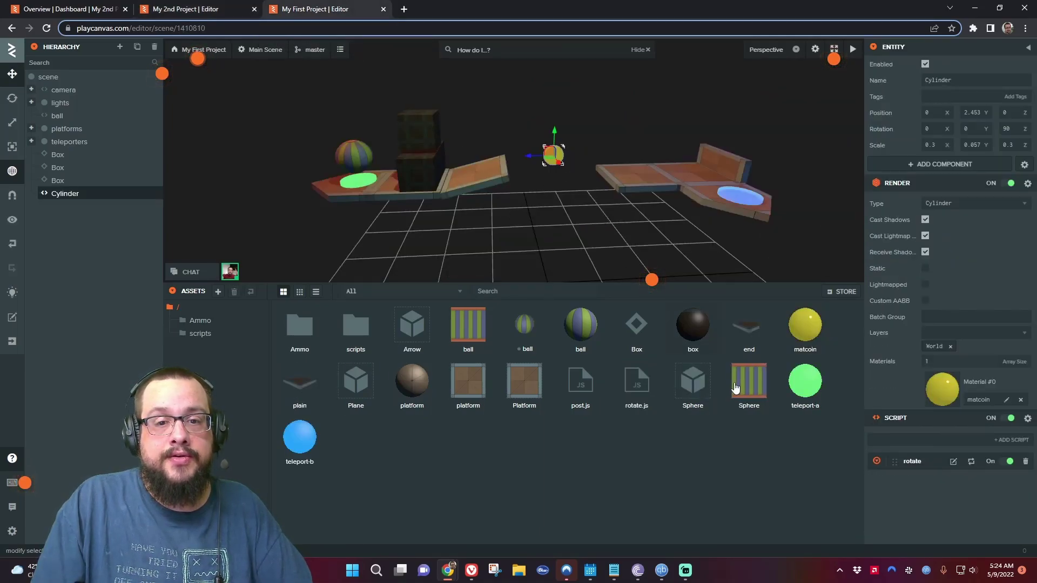
{"action": "left_click", "coordinate": [821, 337]}
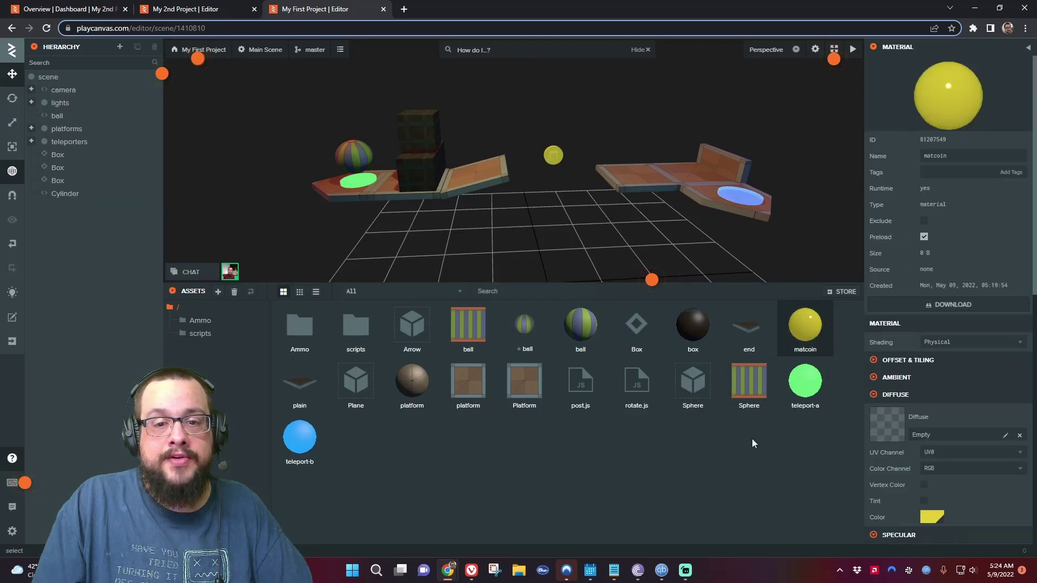
{"action": "left_click", "coordinate": [213, 9]}
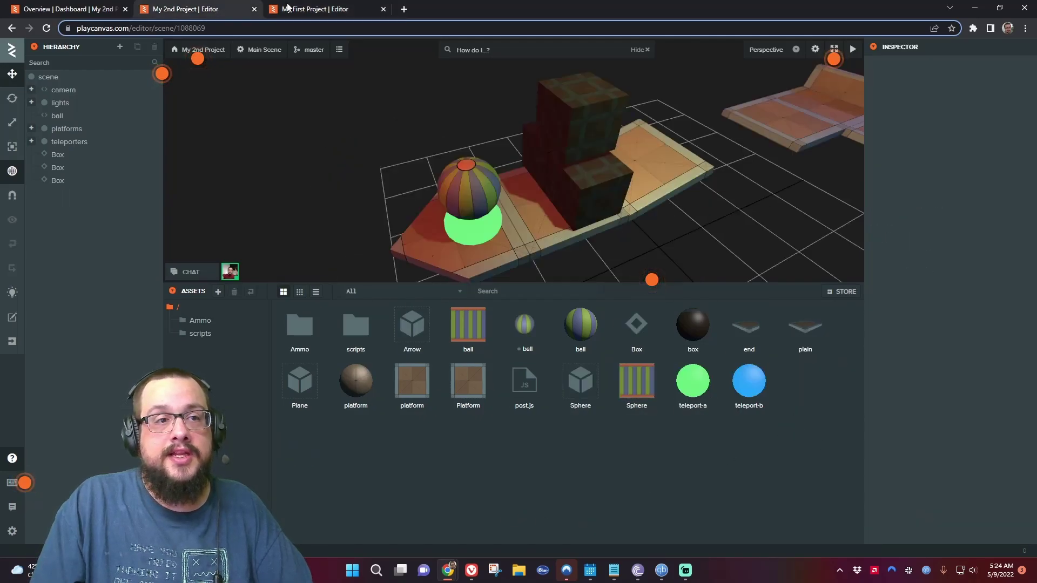
Step: Create a new template from the Cylinder coin entity in My First Project
{"action": "left_click", "coordinate": [315, 8]}
{"action": "left_click", "coordinate": [557, 164]}
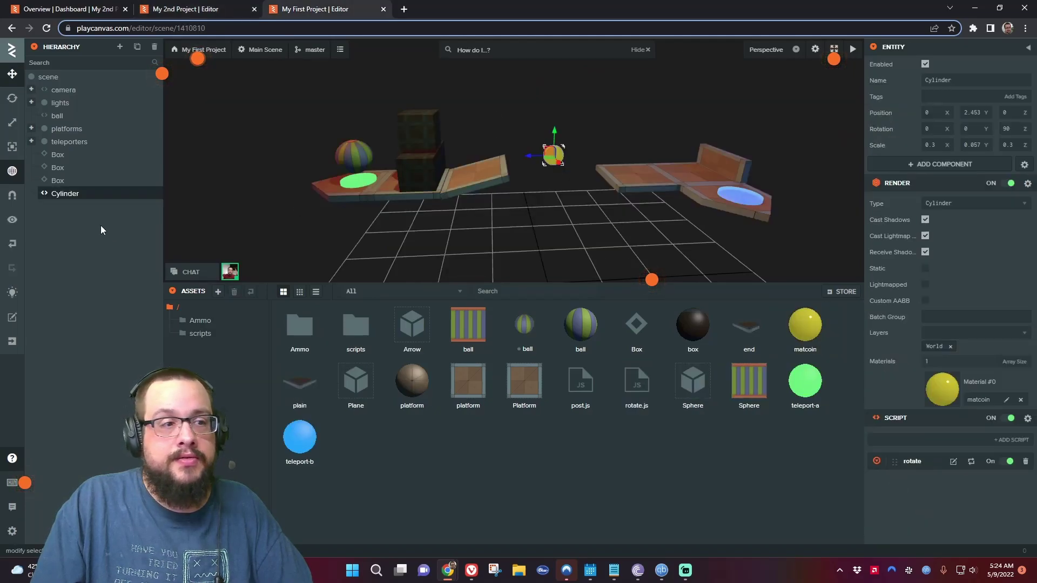
{"action": "right_click", "coordinate": [80, 200]}
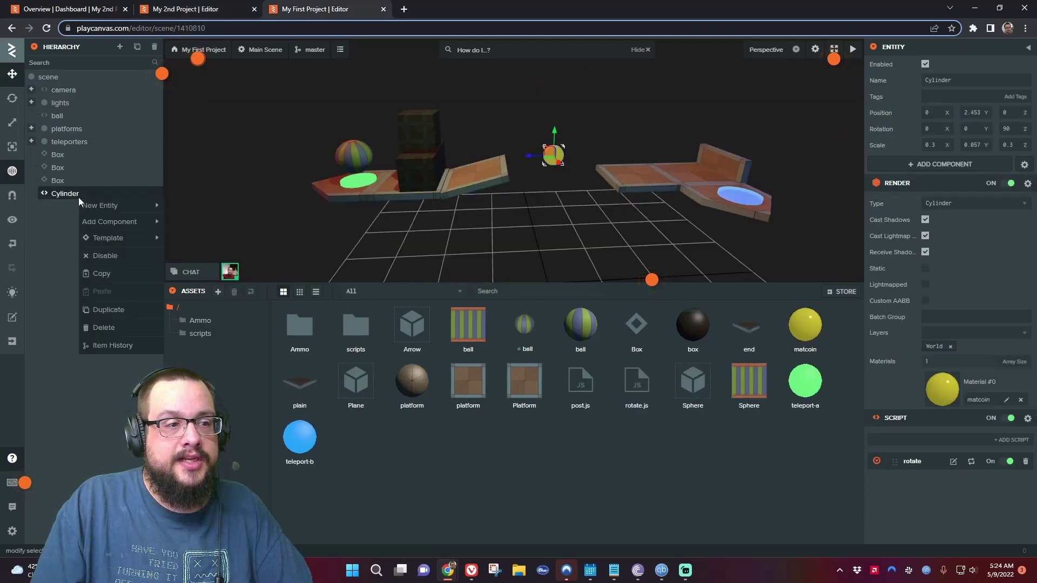
{"action": "mouse_move", "coordinate": [113, 240]}
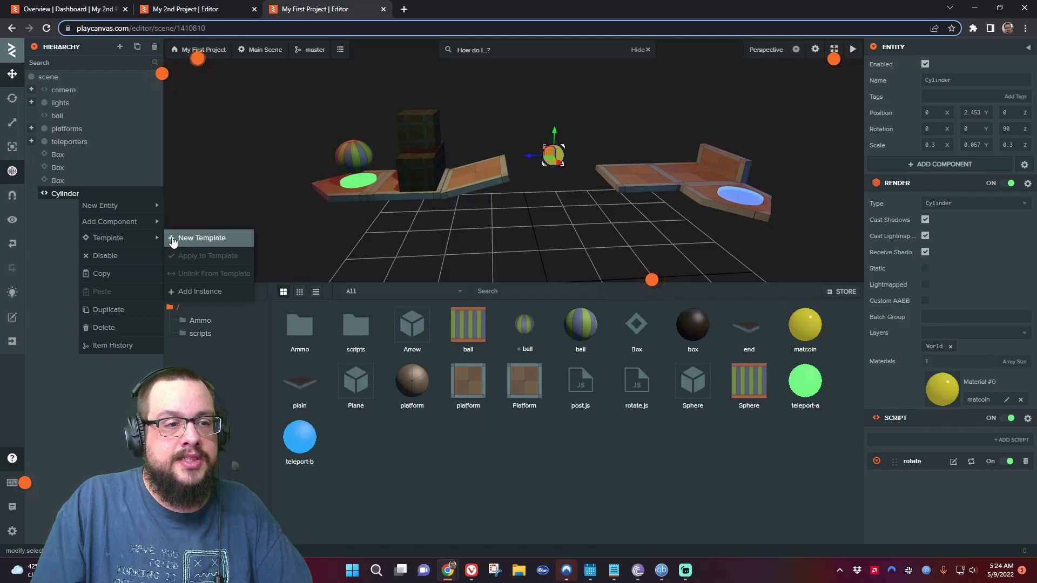
{"action": "left_click", "coordinate": [173, 238]}
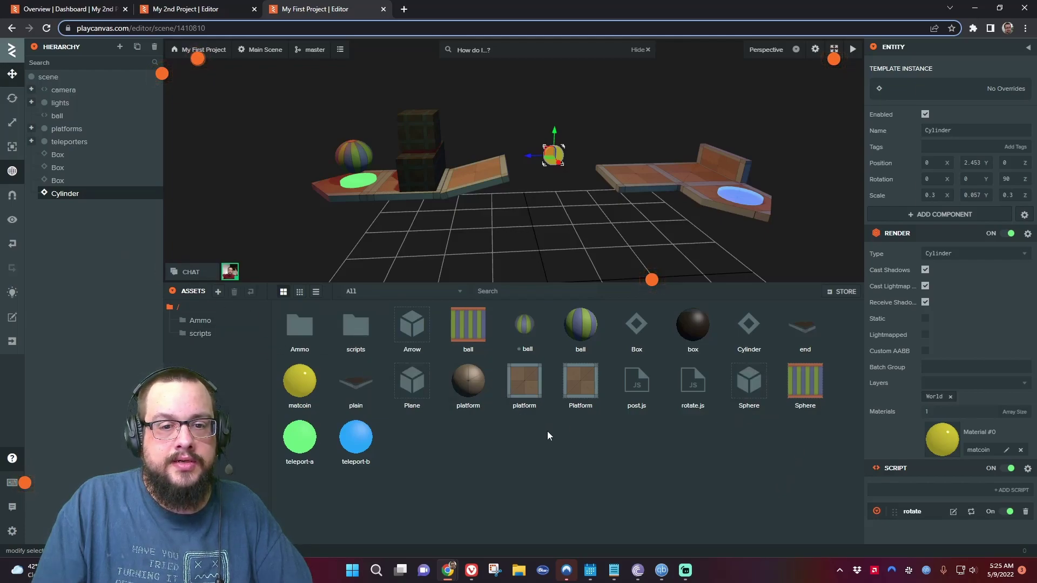
Step: Rename the Cylinder template asset to Coin
{"action": "left_click", "coordinate": [751, 329]}
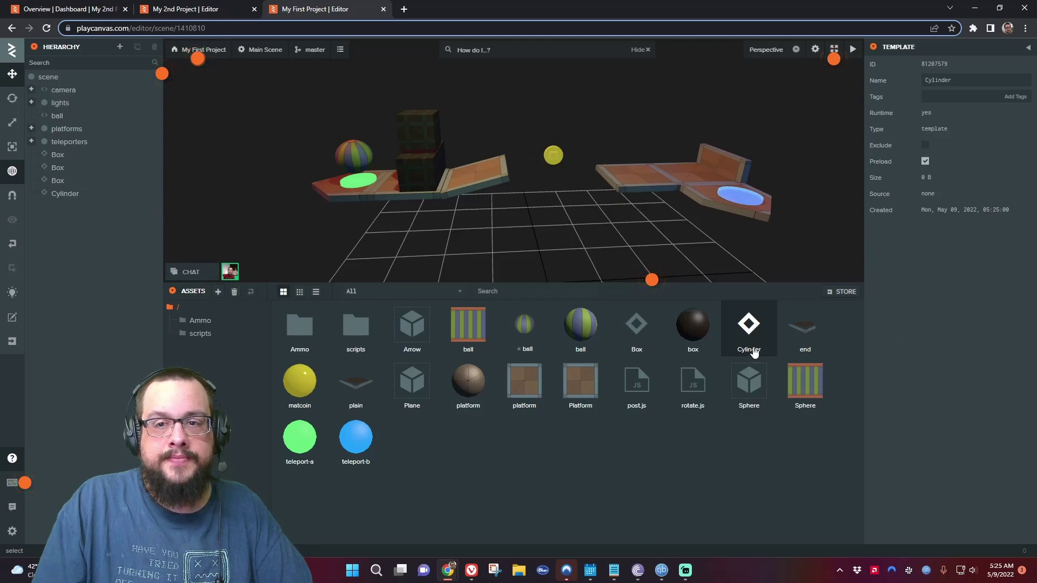
{"action": "double_click", "coordinate": [966, 79]}
{"action": "type", "text": "Coin"}
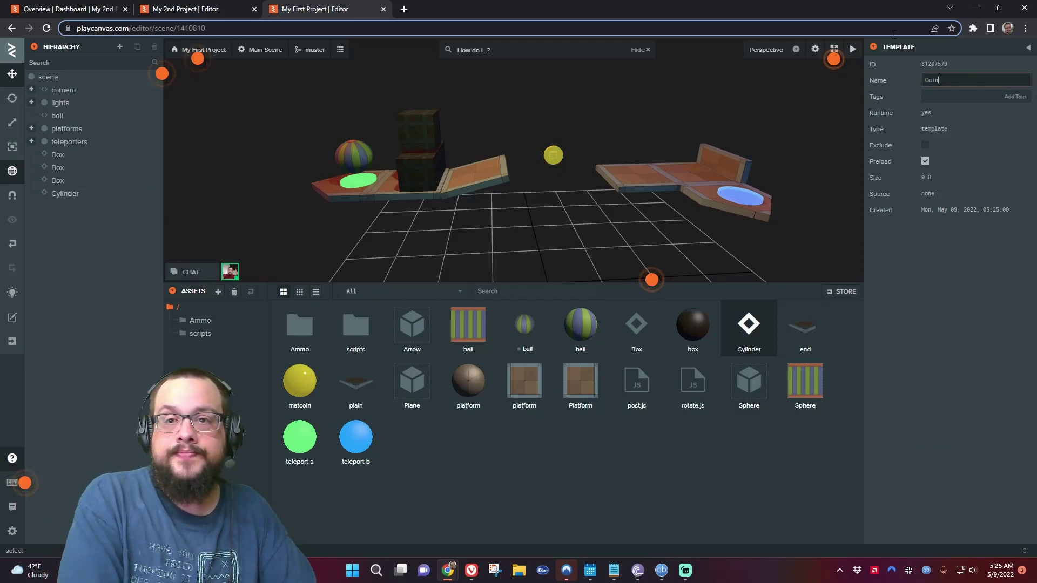
{"action": "key", "text": "Return"}
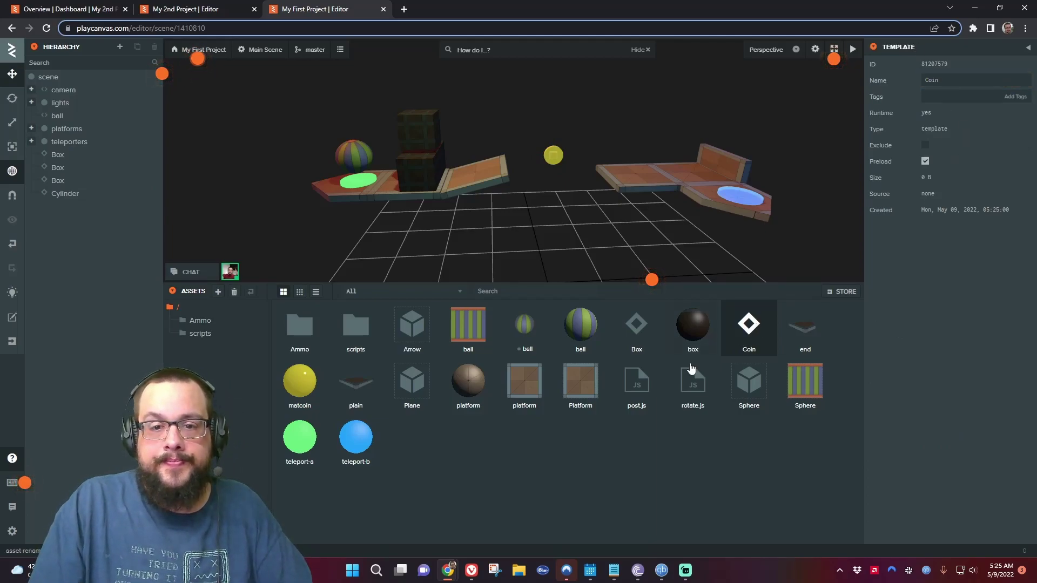
Step: Copy the Coin template and the matcoin material together from the assets of My First Project
{"action": "left_click", "coordinate": [760, 336]}
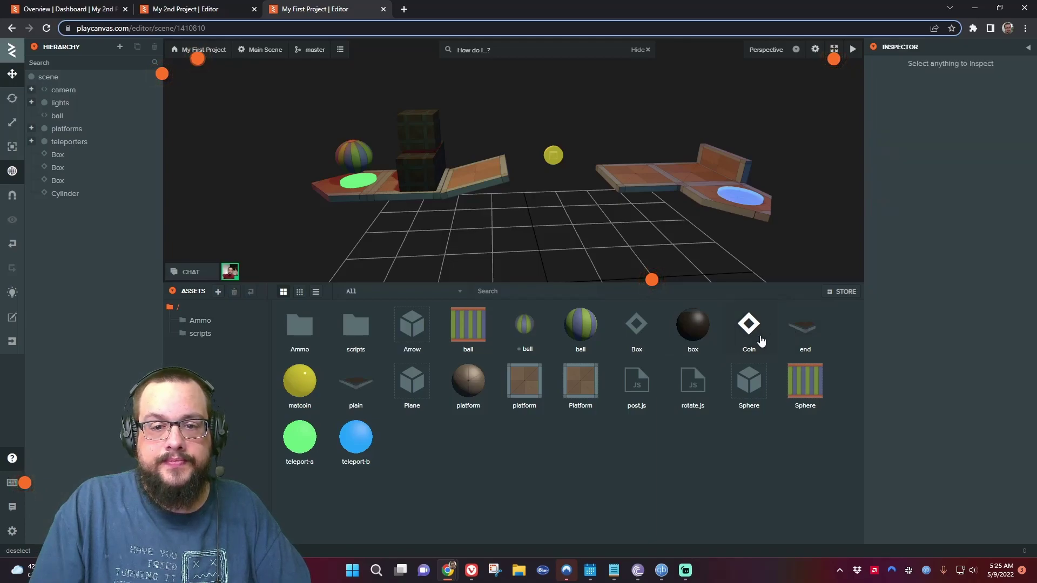
{"action": "left_click", "coordinate": [767, 351]}
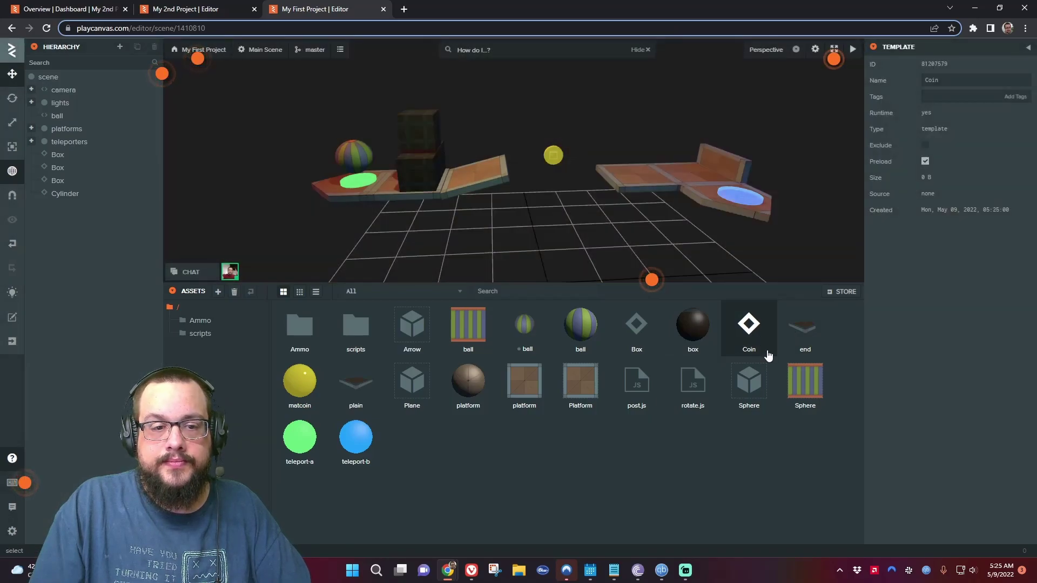
{"action": "left_click", "coordinate": [307, 398], "text": "ctrl"}
{"action": "right_click", "coordinate": [306, 398]}
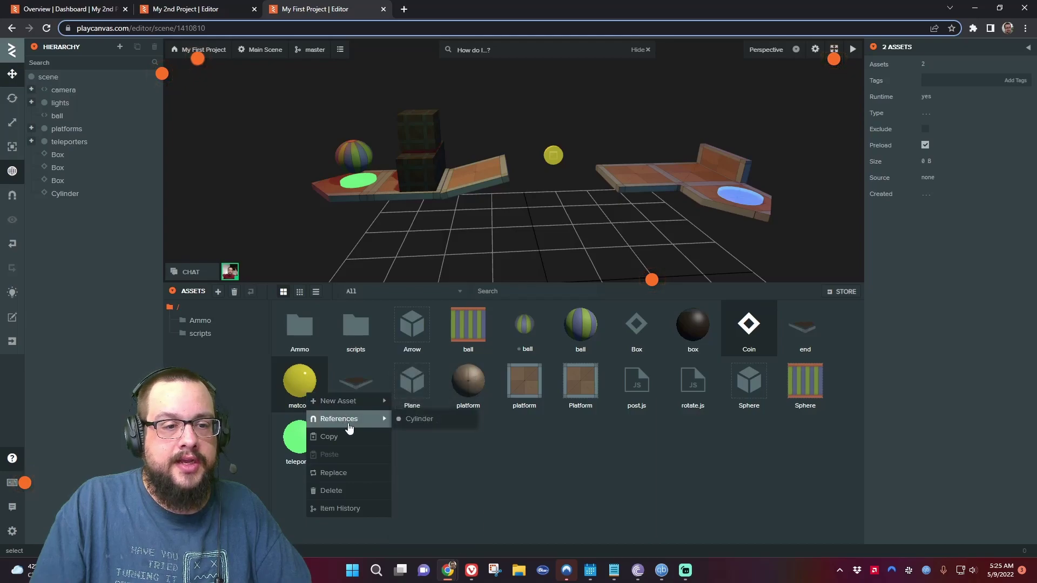
{"action": "left_click", "coordinate": [329, 437]}
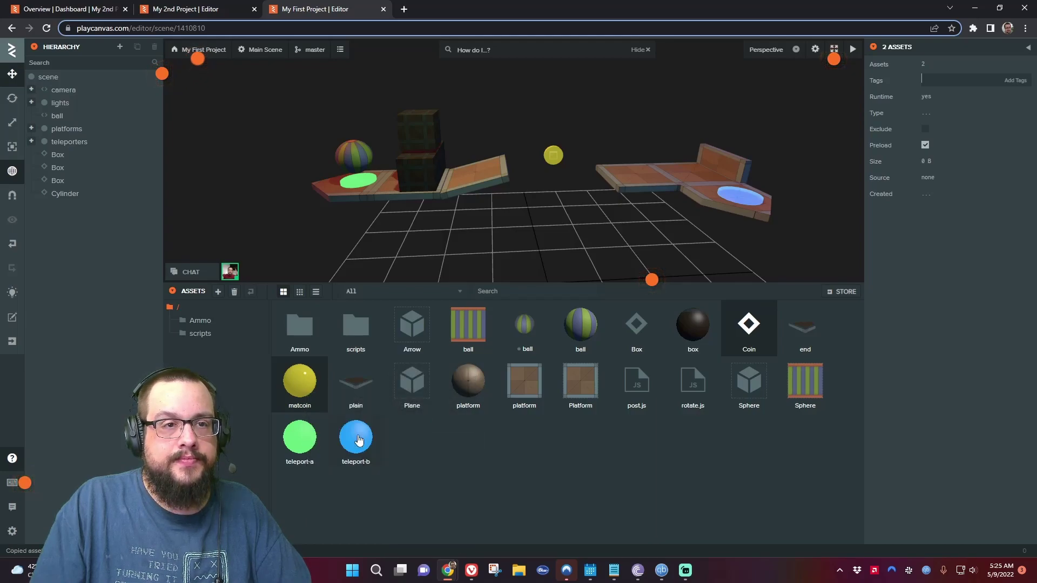
Step: Paste the copied assets into the root folder of My 2nd Project and inspect the Coin template, rotate.js script and matcoin material
{"action": "left_click", "coordinate": [176, 6]}
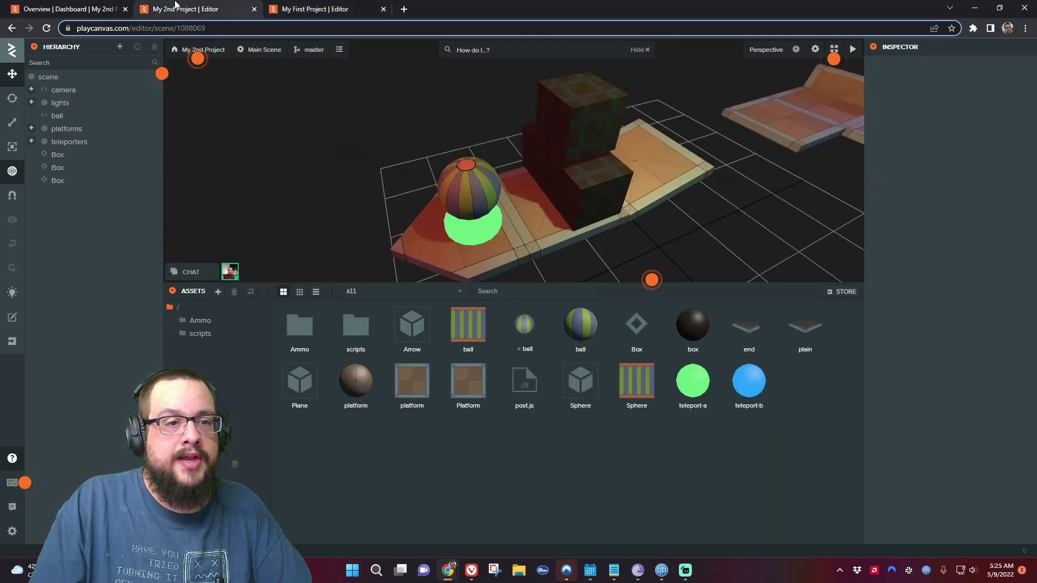
{"action": "right_click", "coordinate": [589, 462]}
{"action": "left_click", "coordinate": [611, 504]}
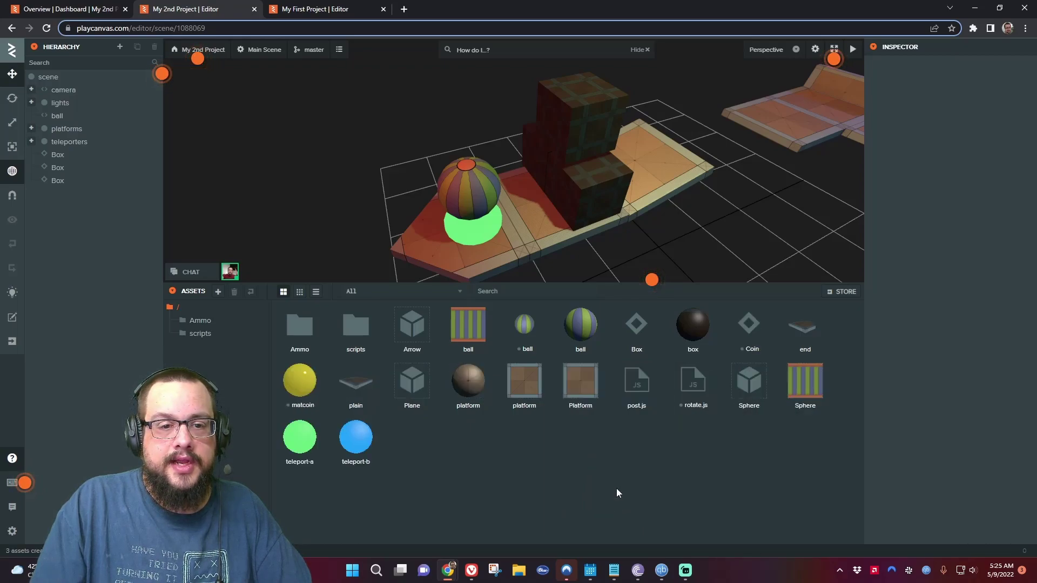
{"action": "left_click", "coordinate": [739, 337]}
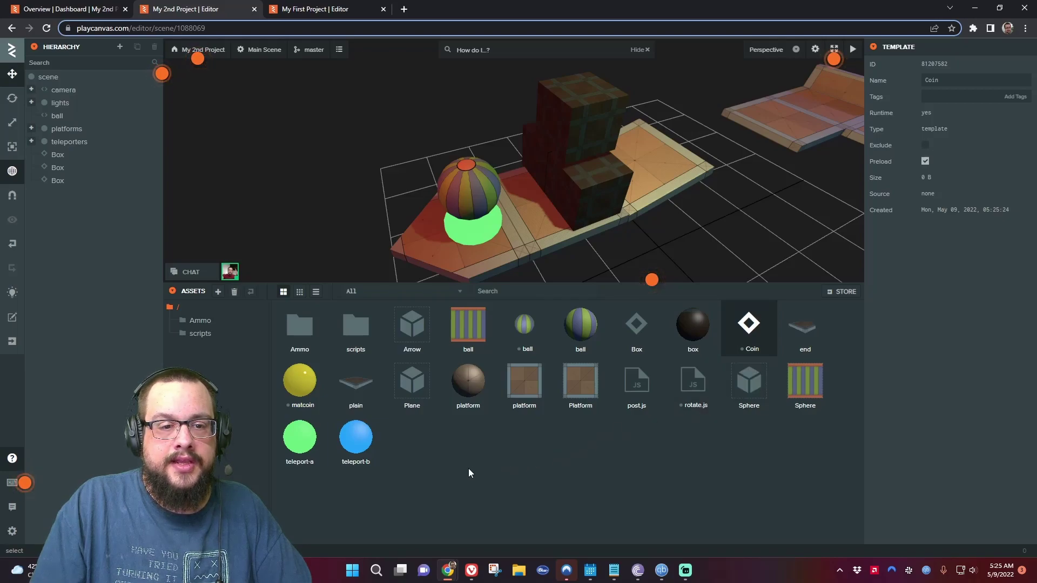
{"action": "left_click", "coordinate": [692, 384]}
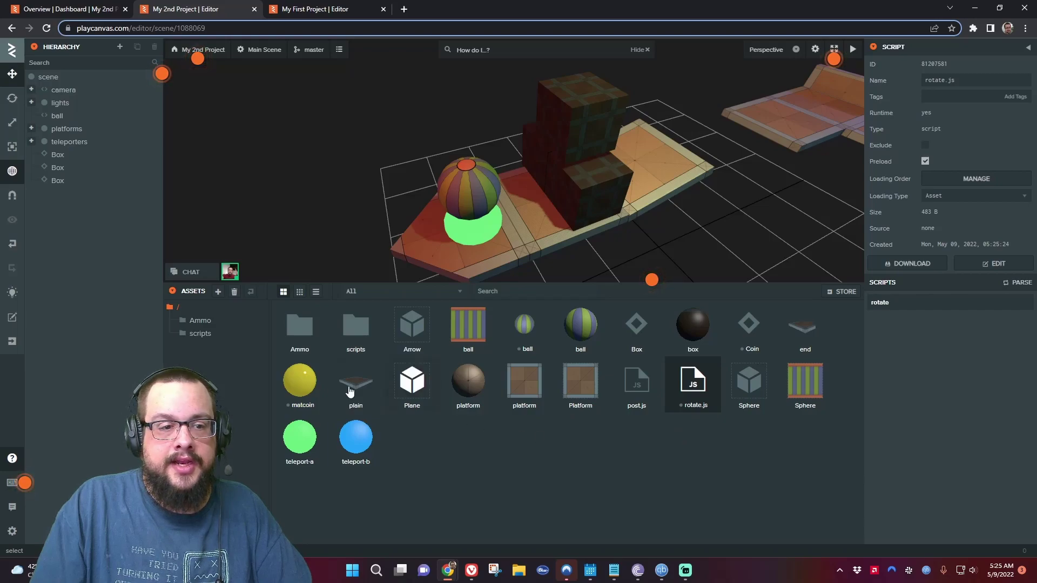
{"action": "left_click", "coordinate": [274, 399]}
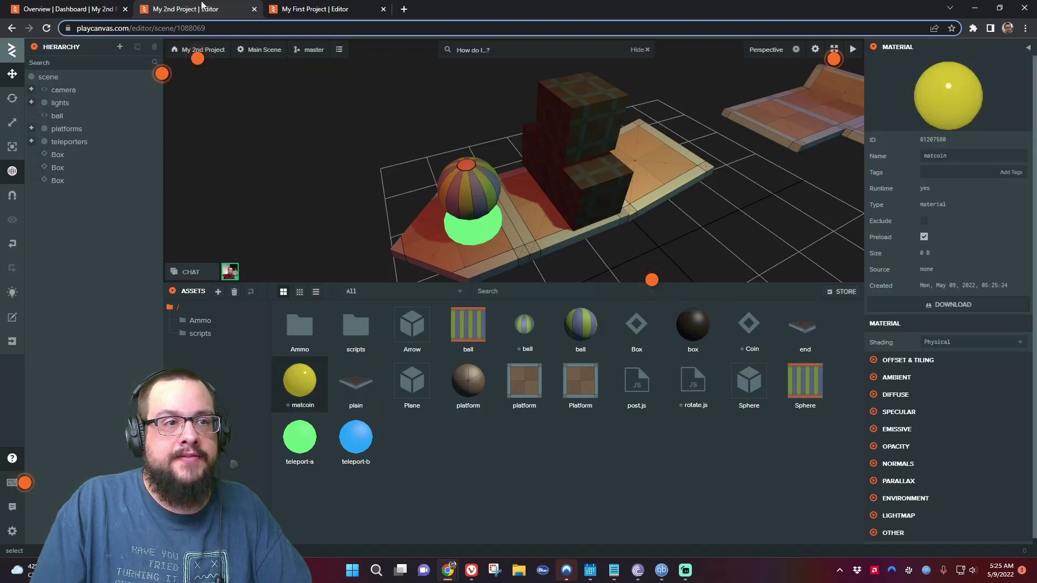
Step: Place the Coin template in My 2nd Project's scene and raise it to a Y position of about 2.43
{"action": "left_click_drag", "start_coordinate": [754, 360], "coordinate": [771, 121]}
{"action": "key", "text": "f"}
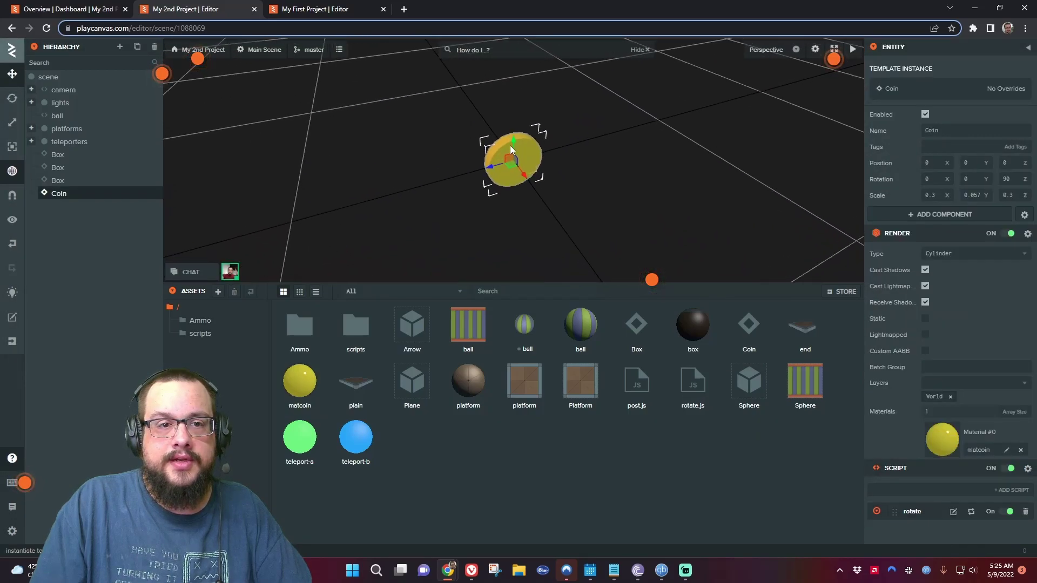
{"action": "left_click_drag", "start_coordinate": [514, 145], "coordinate": [512, 51]}
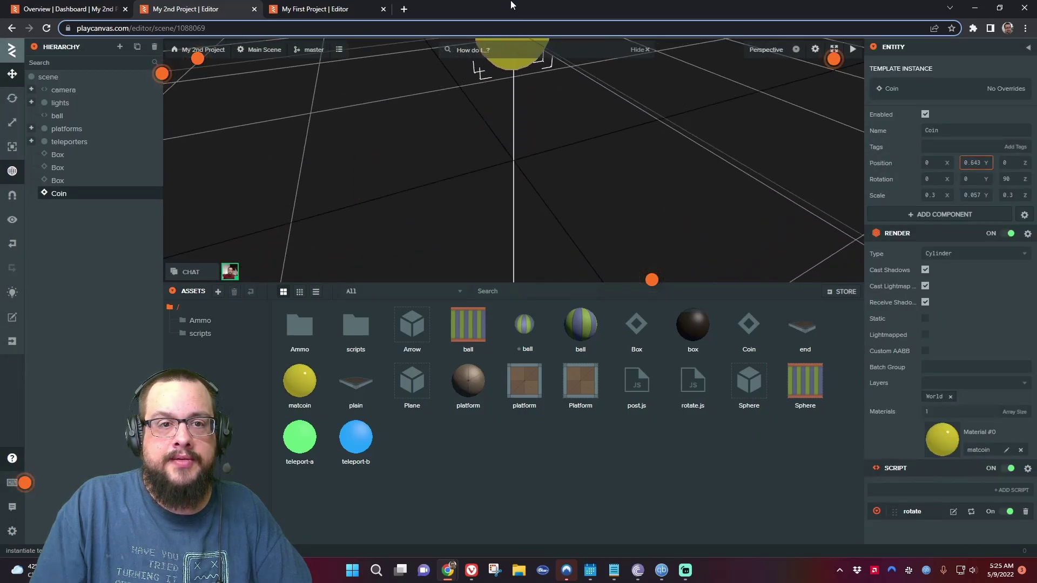
{"action": "scroll", "coordinate": [550, 178], "scroll_direction": "down", "scroll_amount": 3}
{"action": "scroll", "coordinate": [540, 164], "scroll_direction": "down", "scroll_amount": 3}
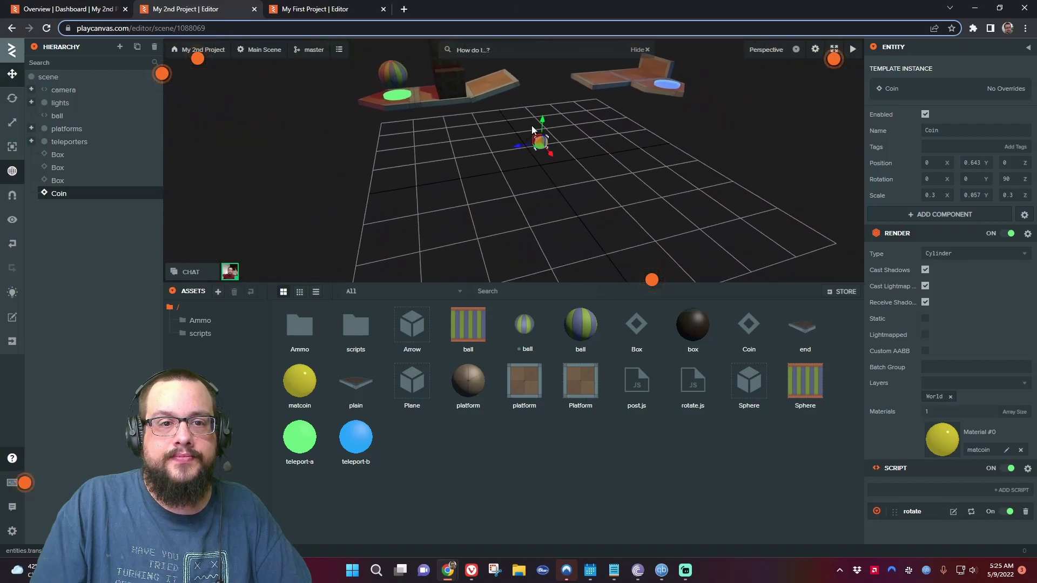
{"action": "left_click_drag", "start_coordinate": [543, 123], "coordinate": [554, 36]}
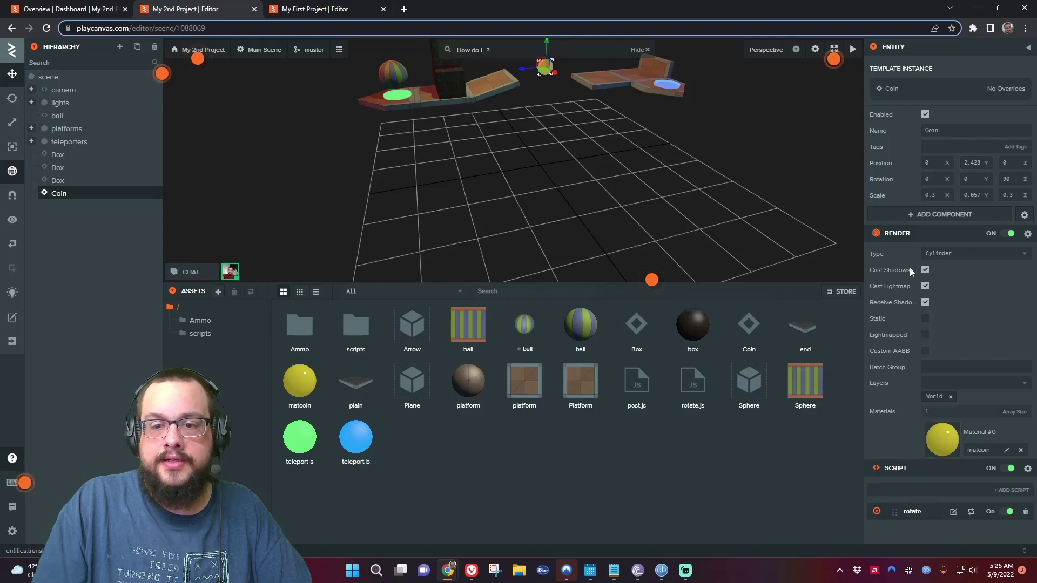
Step: Launch My 2nd Project to check the coin in the running game, and close the launched game
{"action": "left_click", "coordinate": [853, 50]}
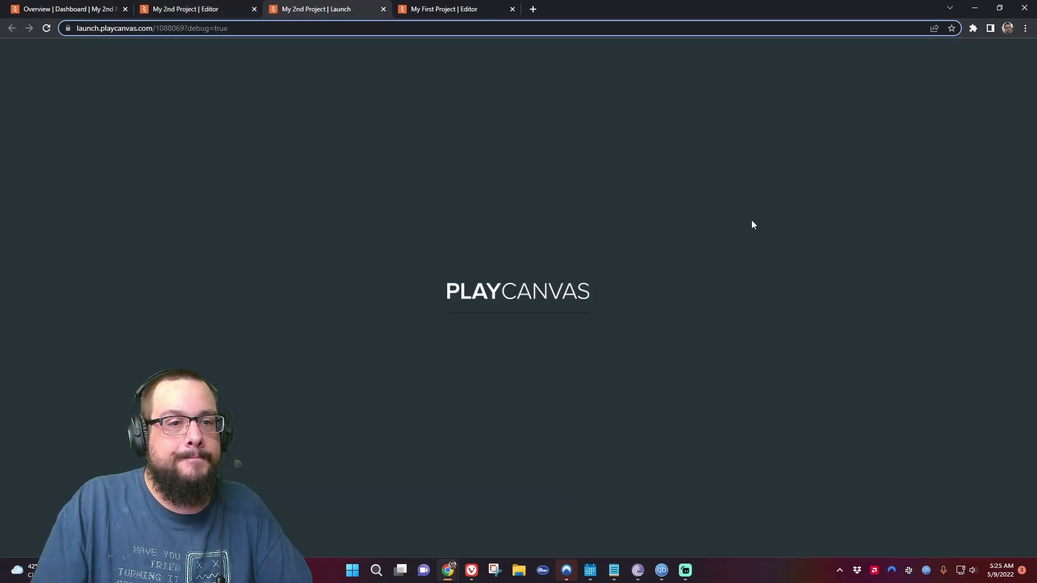
{"action": "right_click", "coordinate": [753, 225]}
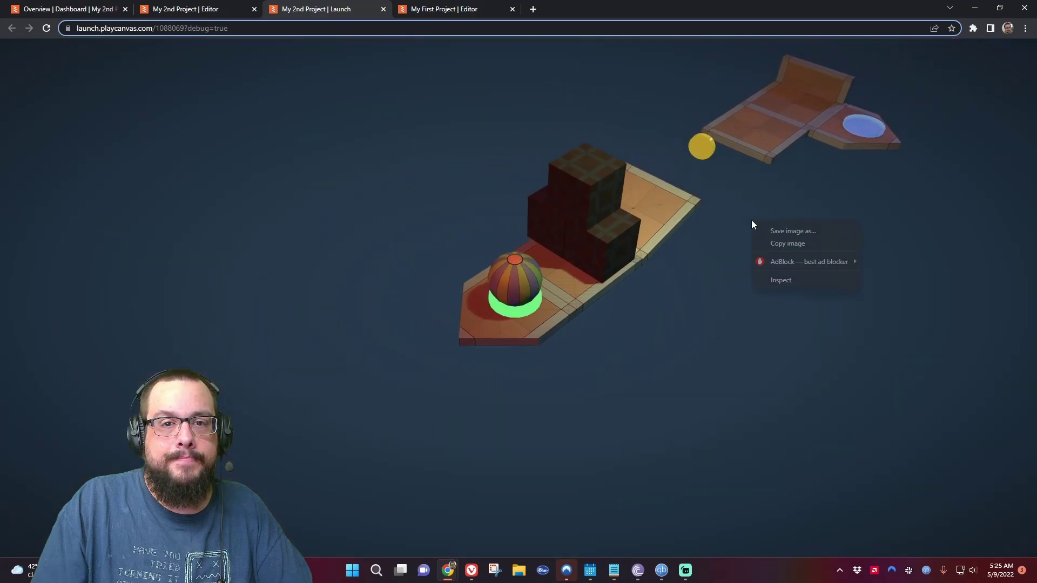
{"action": "left_click", "coordinate": [699, 157]}
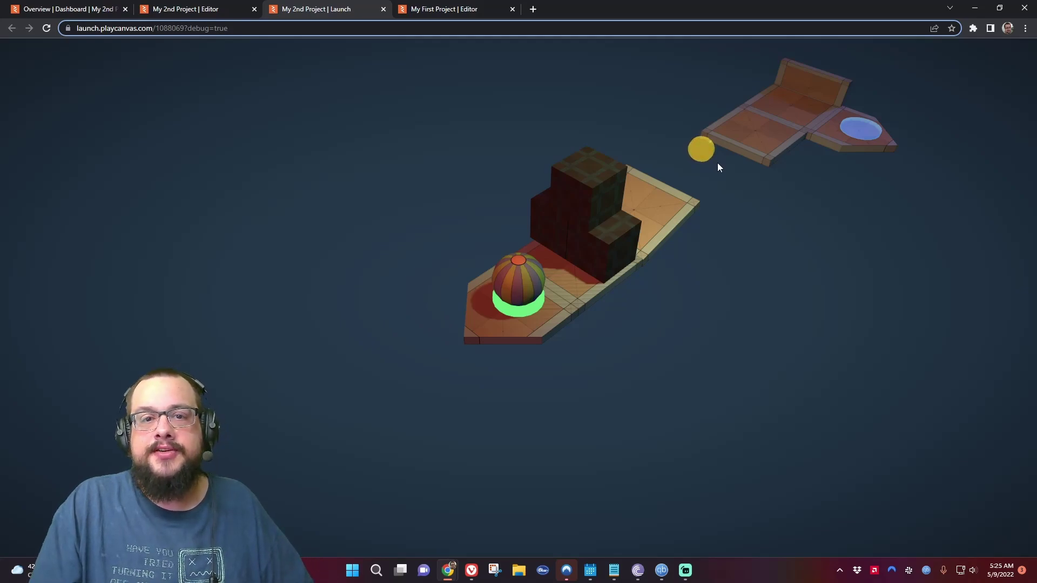
{"action": "left_click", "coordinate": [384, 9]}
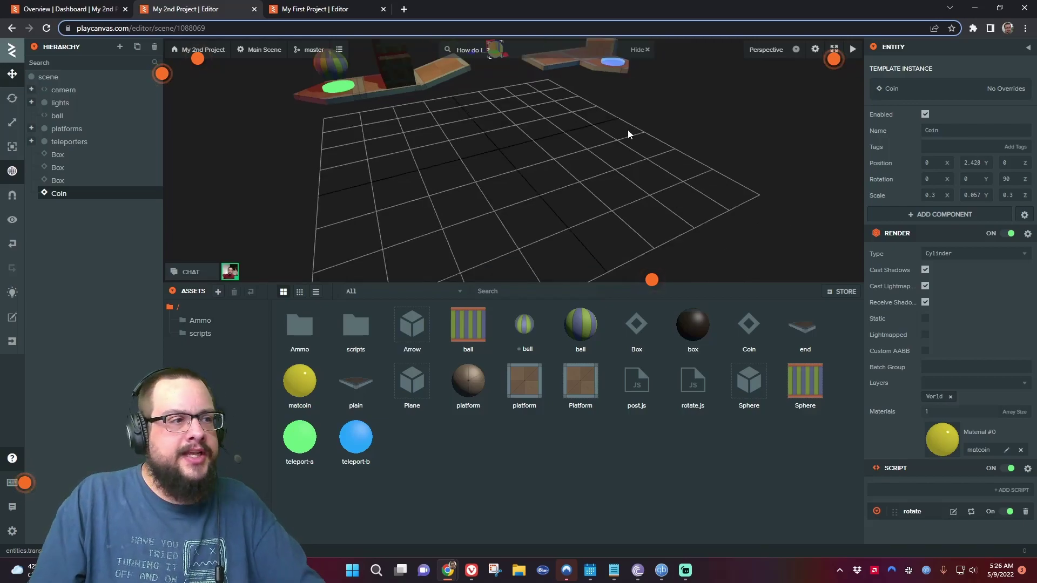
{"action": "mouse_move", "coordinate": [629, 130]}
{"action": "left_mouse_down"}
{"action": "mouse_move", "coordinate": [600, 135]}
{"action": "mouse_move", "coordinate": [558, 64]}
{"action": "mouse_move", "coordinate": [642, 121]}
{"action": "mouse_move", "coordinate": [620, 146]}
{"action": "left_mouse_up"}
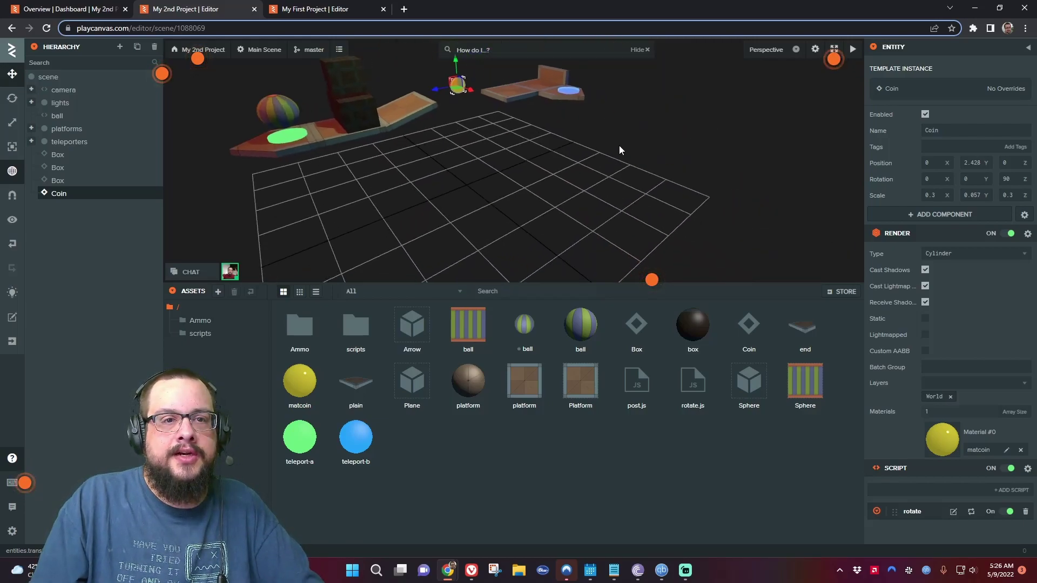
{"action": "scroll", "coordinate": [619, 144], "scroll_direction": "up", "scroll_amount": 10}
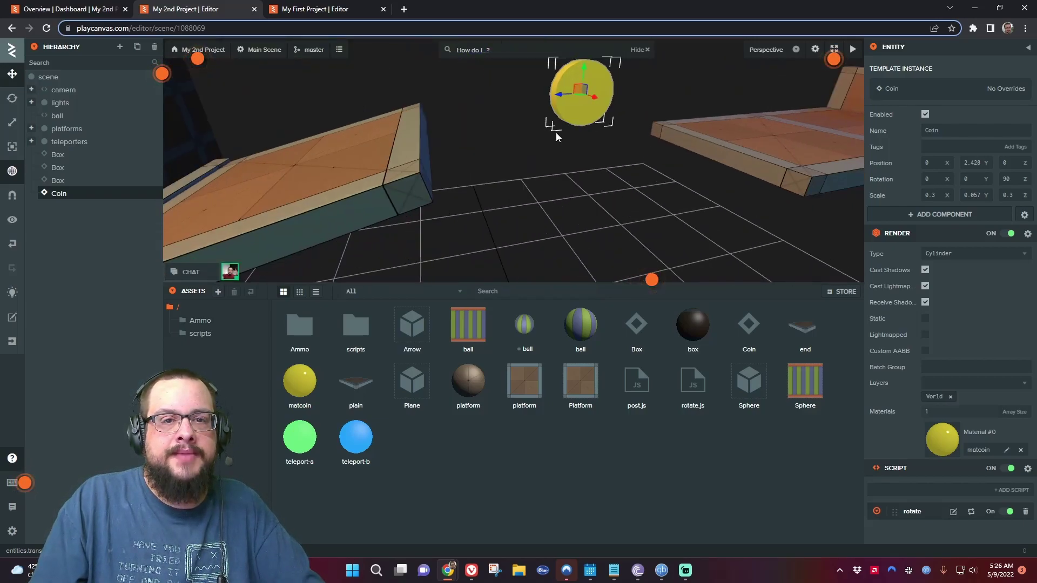
{"action": "scroll", "coordinate": [556, 132], "scroll_direction": "down", "scroll_amount": 10}
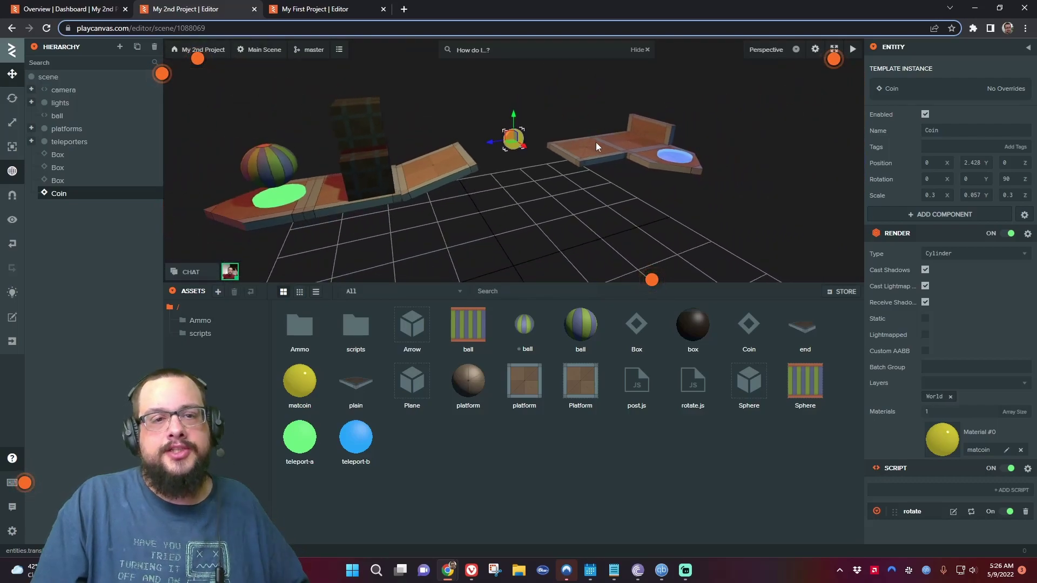